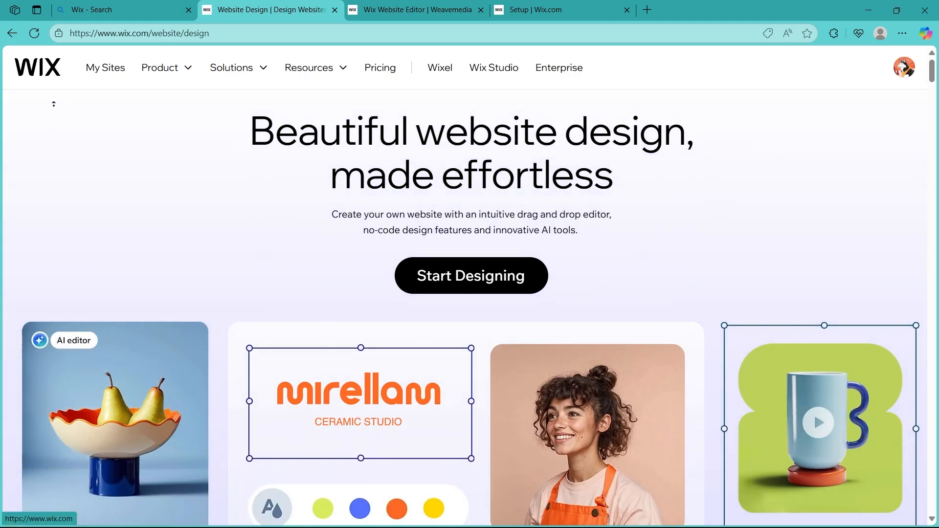
{"action": "middle_click", "coordinate": [46, 183]}
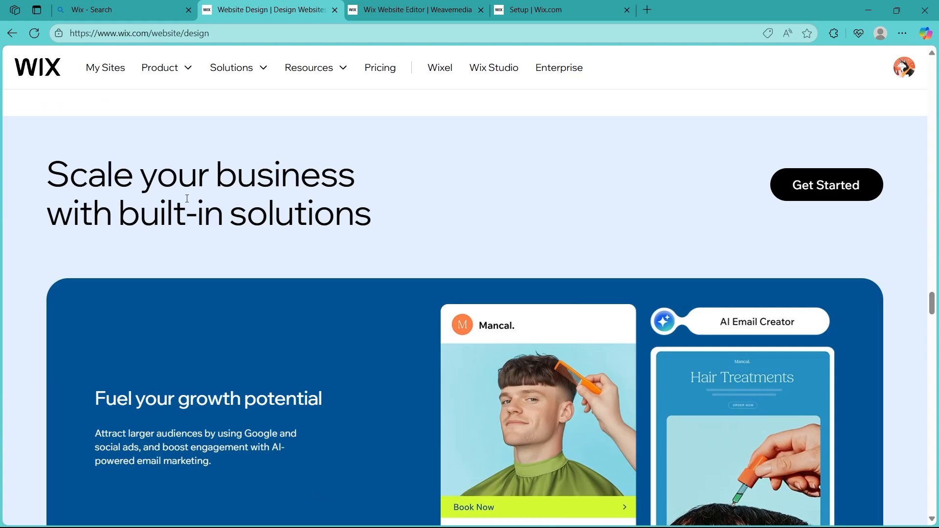
{"action": "left_click", "coordinate": [646, 9]}
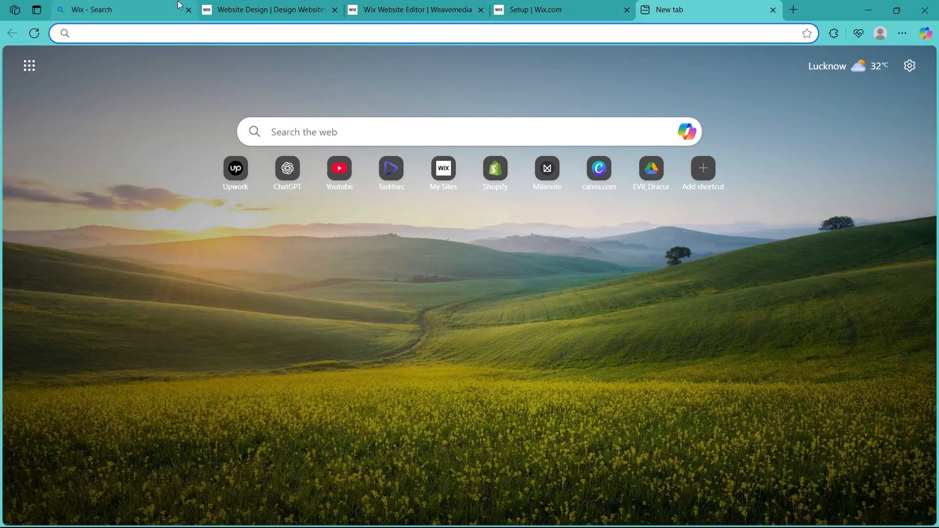
{"action": "type", "text": "wix.xom"}
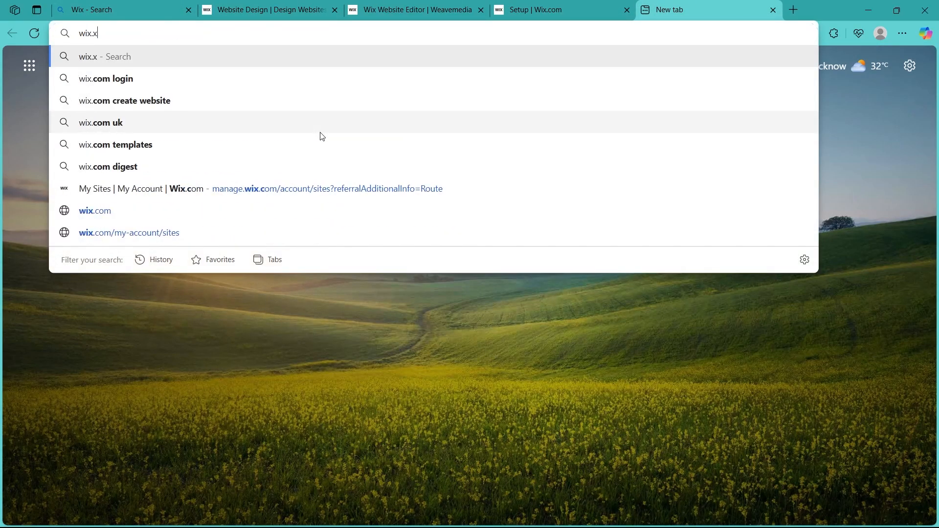
{"action": "key", "text": "Return"}
{"action": "left_click", "coordinate": [670, 10]}
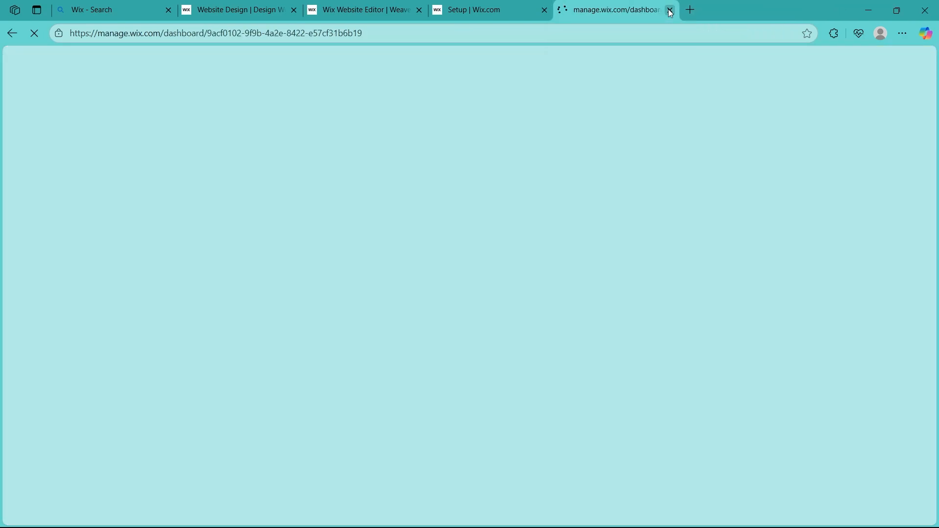
{"action": "left_click", "coordinate": [311, 3]}
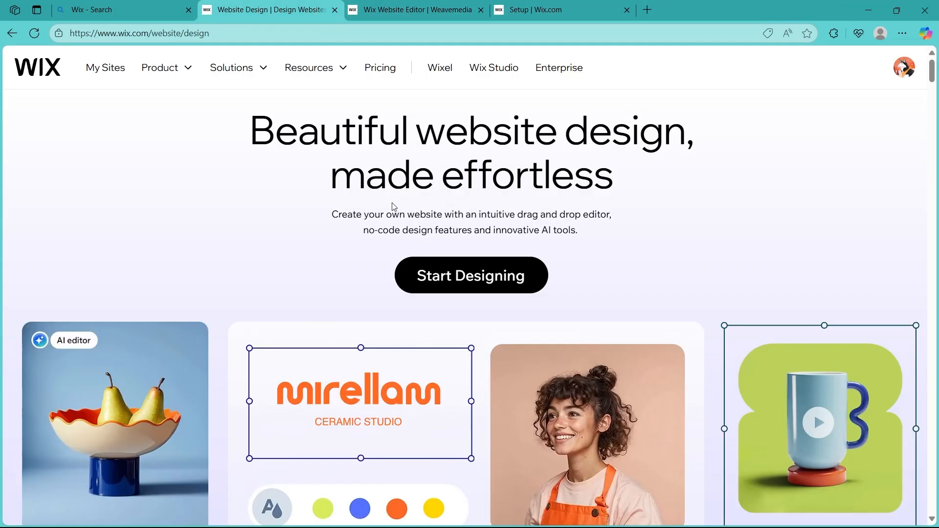
- Log out of the current Wix account and sign up again with a Google account
{"action": "mouse_move", "coordinate": [907, 78]}
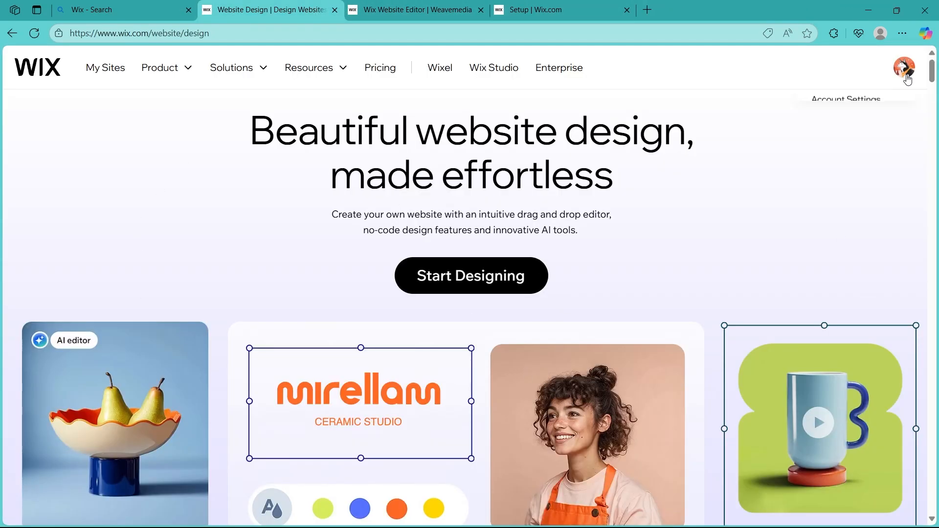
{"action": "left_click", "coordinate": [828, 203]}
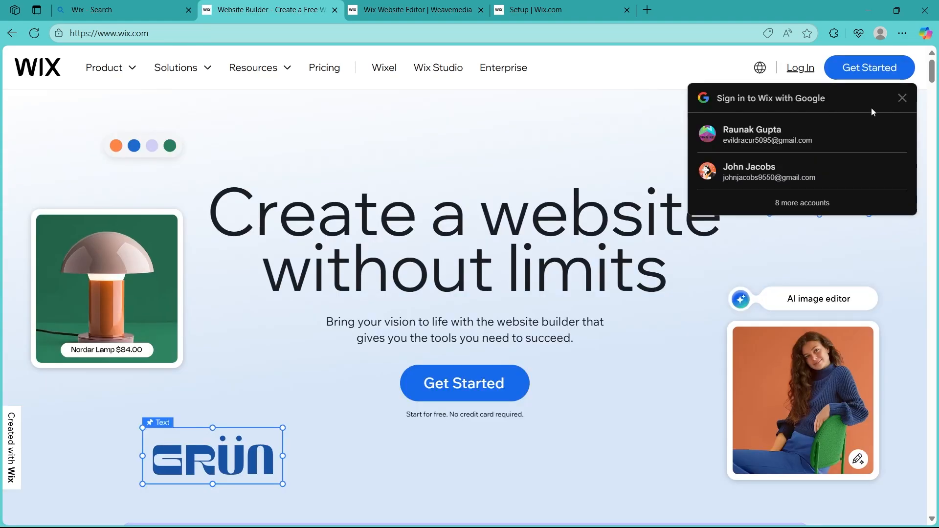
{"action": "left_click", "coordinate": [871, 68]}
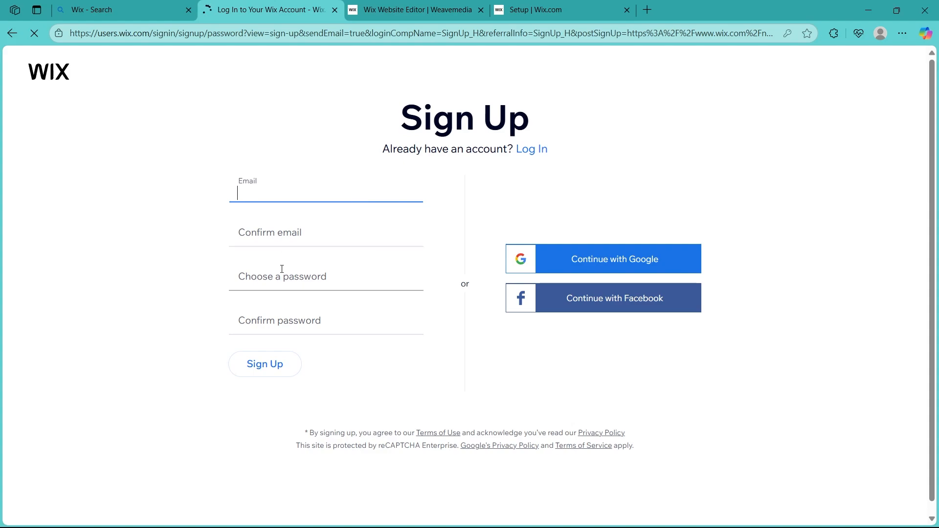
{"action": "left_click", "coordinate": [648, 258]}
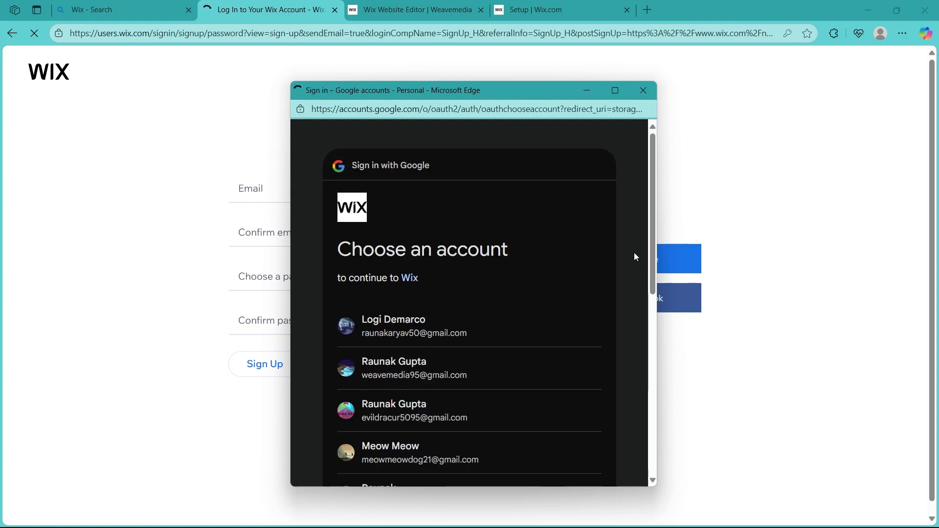
{"action": "left_click", "coordinate": [555, 364]}
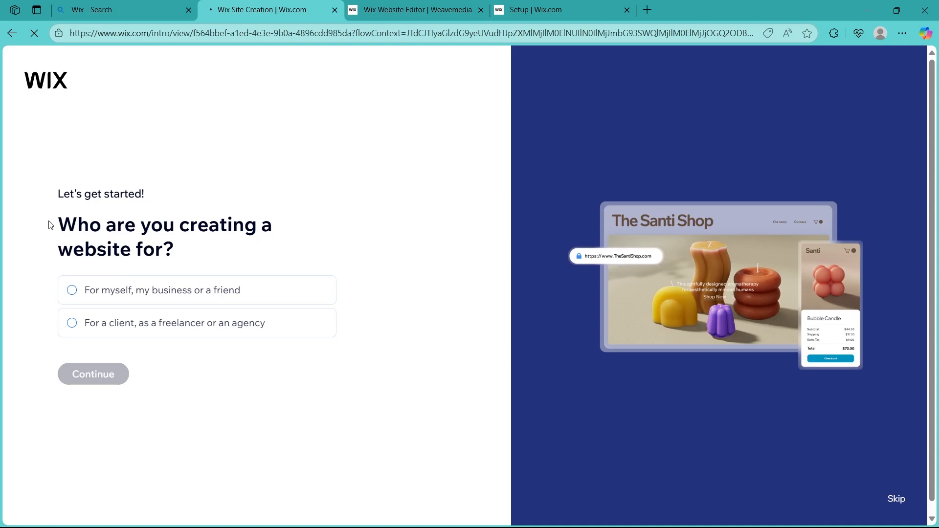
- Choose to create the website for myself, my business or a friend, and set it up without the AI chat
{"action": "left_click_drag", "start_coordinate": [49, 225], "coordinate": [183, 255]}
{"action": "left_click", "coordinate": [141, 295]}
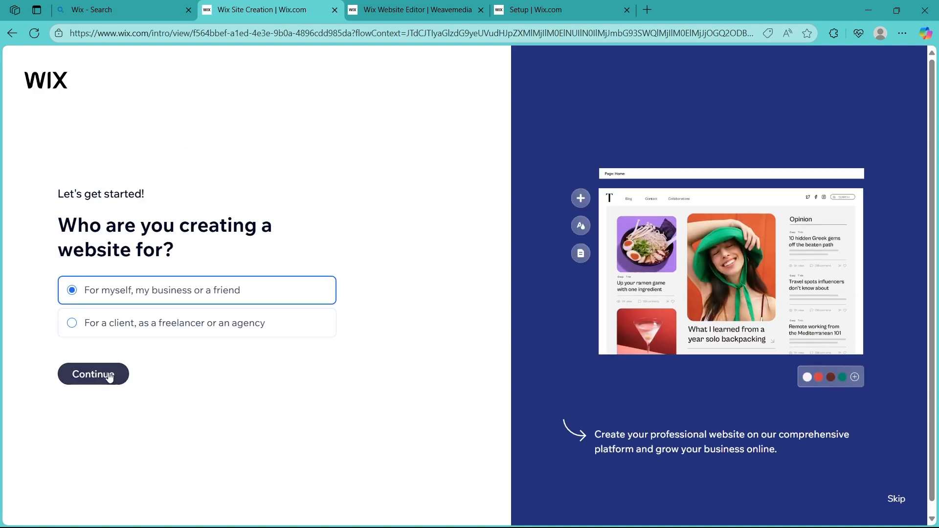
{"action": "left_click", "coordinate": [93, 374]}
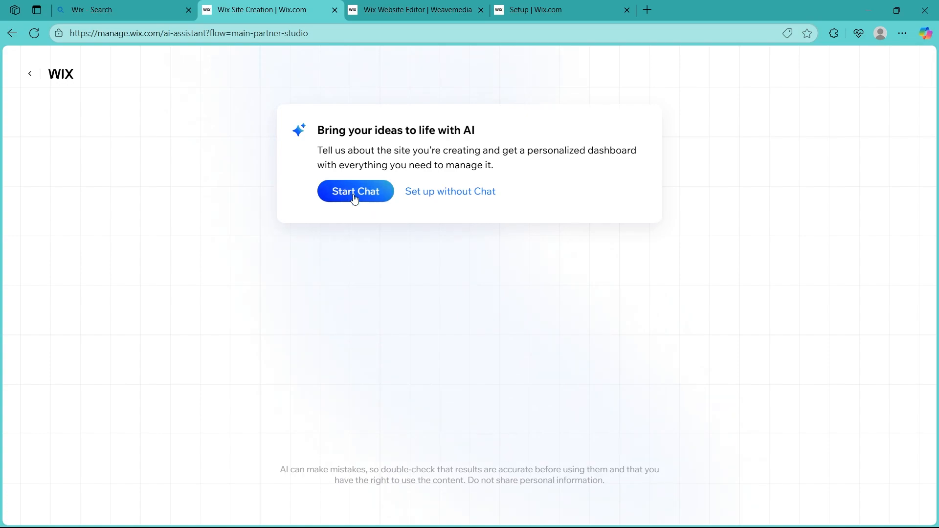
{"action": "left_click", "coordinate": [442, 193]}
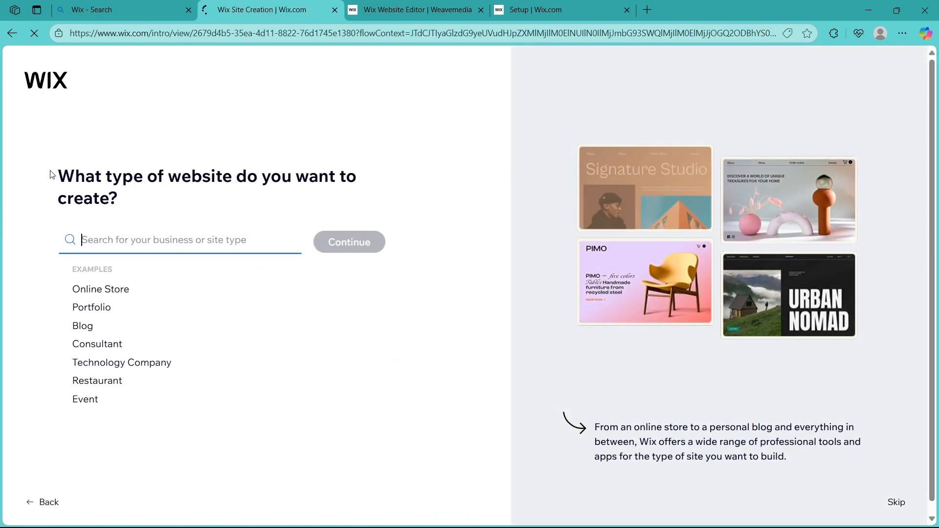
- Set the website type to Film Student Portfolio and continue the site setup
{"action": "left_click_drag", "start_coordinate": [51, 175], "coordinate": [280, 191]}
{"action": "left_click", "coordinate": [212, 480]}
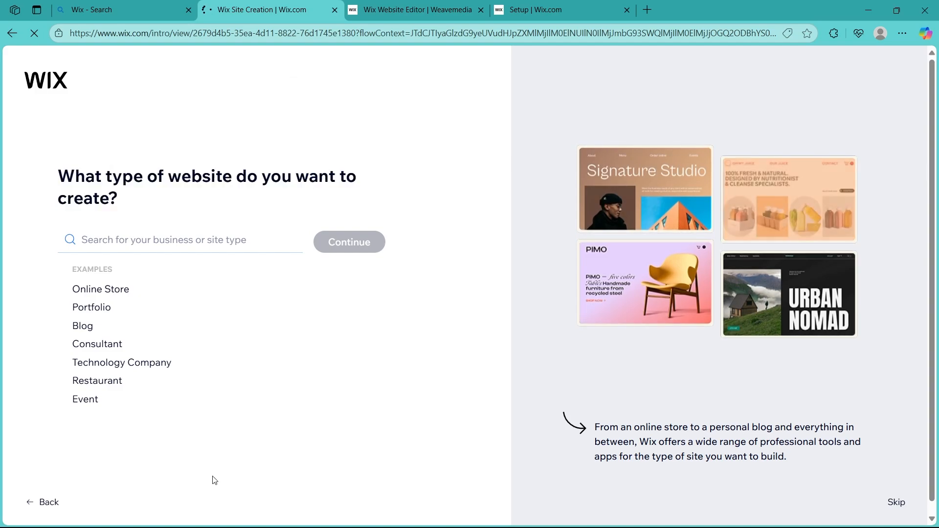
{"action": "left_click", "coordinate": [102, 309]}
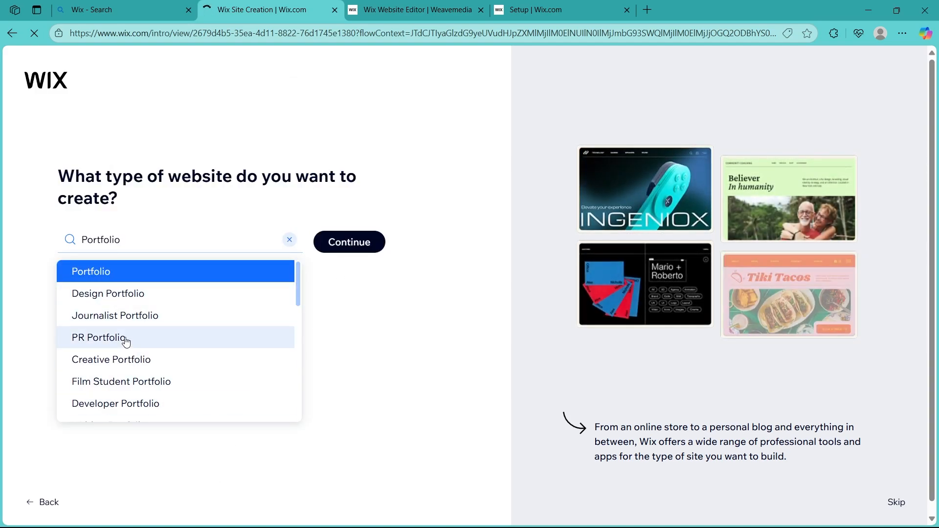
{"action": "left_click", "coordinate": [137, 382]}
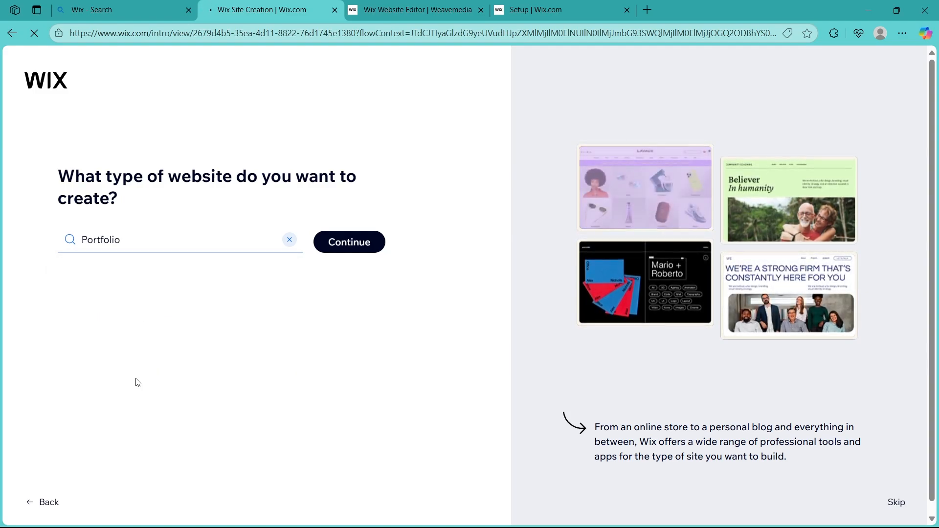
{"action": "left_click", "coordinate": [350, 239]}
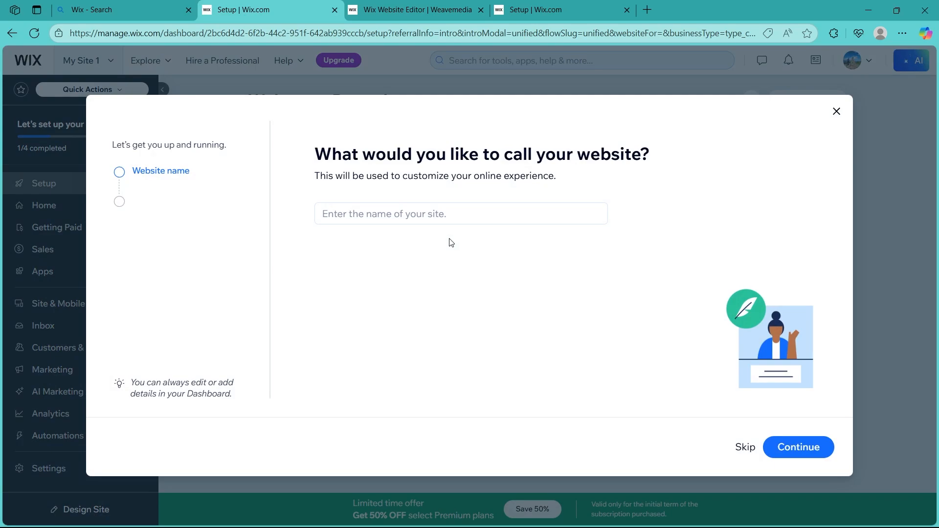
- Enter Weavemedia95 as the website name and close the setup dialog
{"action": "left_click", "coordinate": [420, 213]}
{"action": "type", "text": "Weavemedia95"}
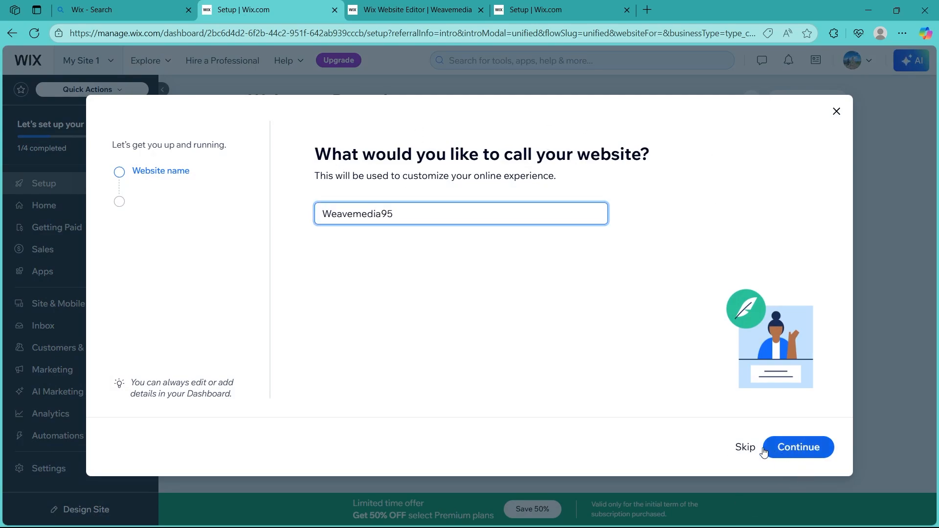
{"action": "left_click", "coordinate": [836, 111]}
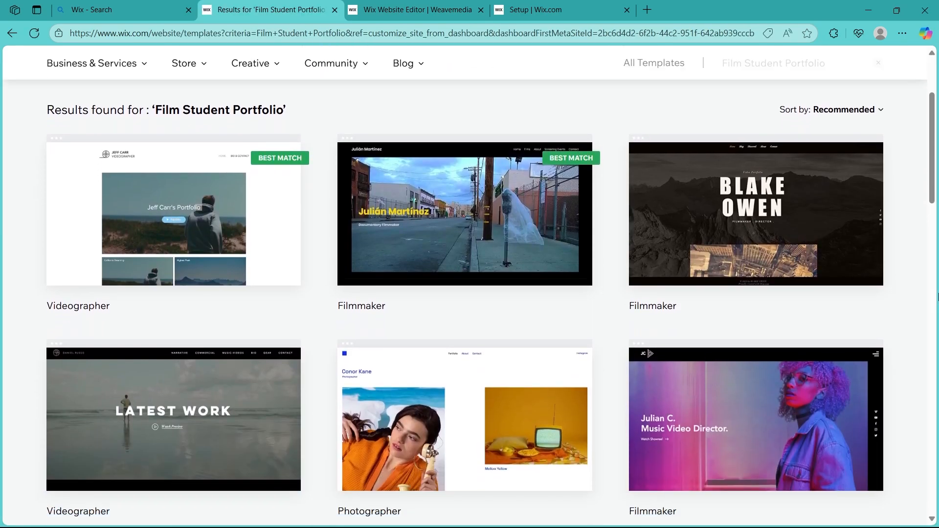
- Browse the Film Student Portfolio templates, preview the dark Filmmaker template with the mountain background, and return to the results
{"action": "scroll", "coordinate": [937, 296], "scroll_direction": "down", "scroll_amount": 3}
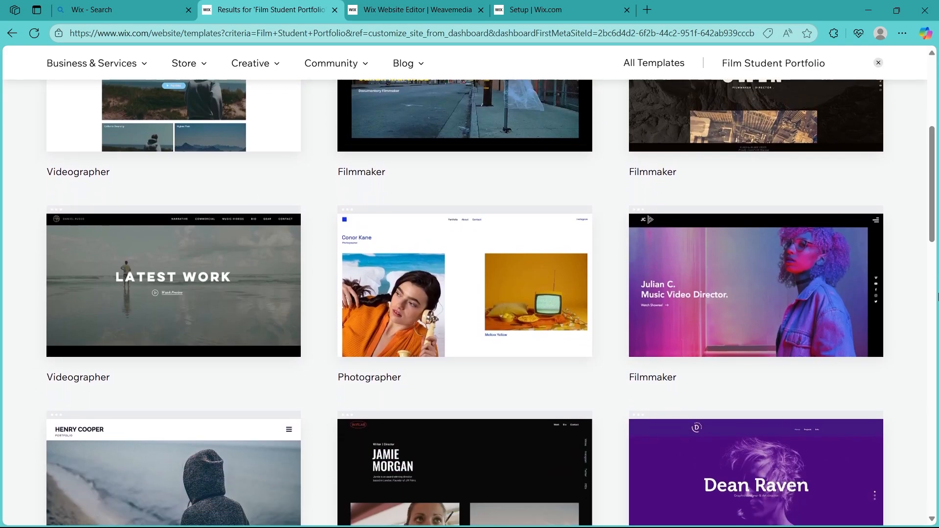
{"action": "scroll", "coordinate": [937, 296], "scroll_direction": "down", "scroll_amount": 3}
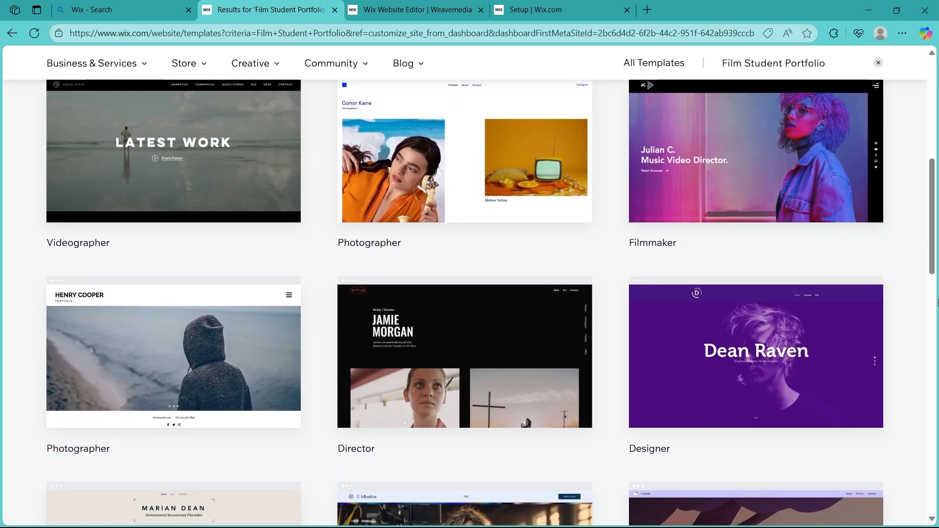
{"action": "scroll", "coordinate": [938, 304], "scroll_direction": "up", "scroll_amount": 6}
{"action": "scroll", "coordinate": [924, 417], "scroll_direction": "down", "scroll_amount": 3}
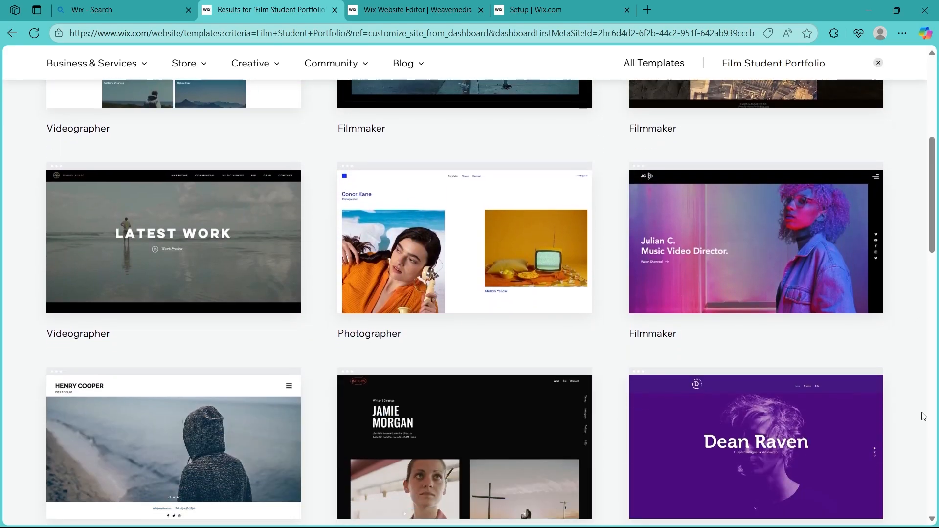
{"action": "scroll", "coordinate": [783, 342], "scroll_direction": "up", "scroll_amount": 6}
{"action": "mouse_move", "coordinate": [807, 350]}
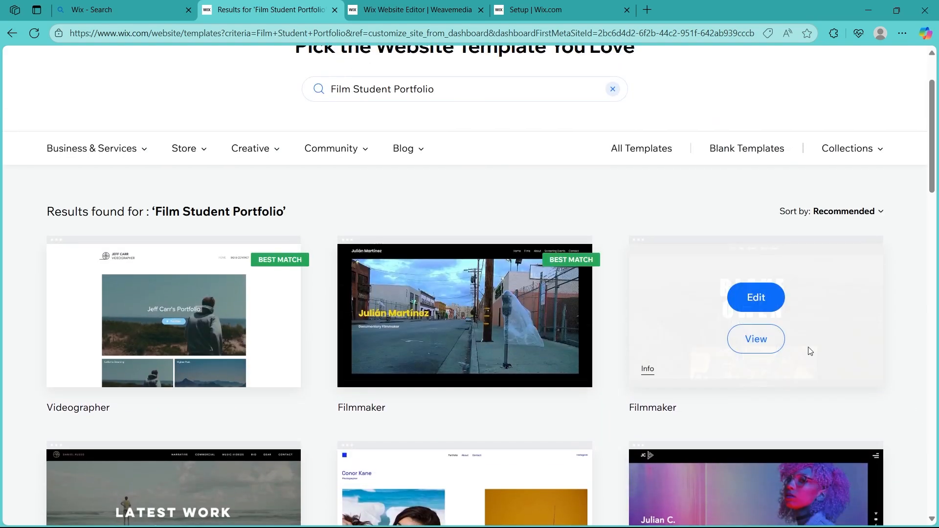
{"action": "left_click", "coordinate": [747, 341]}
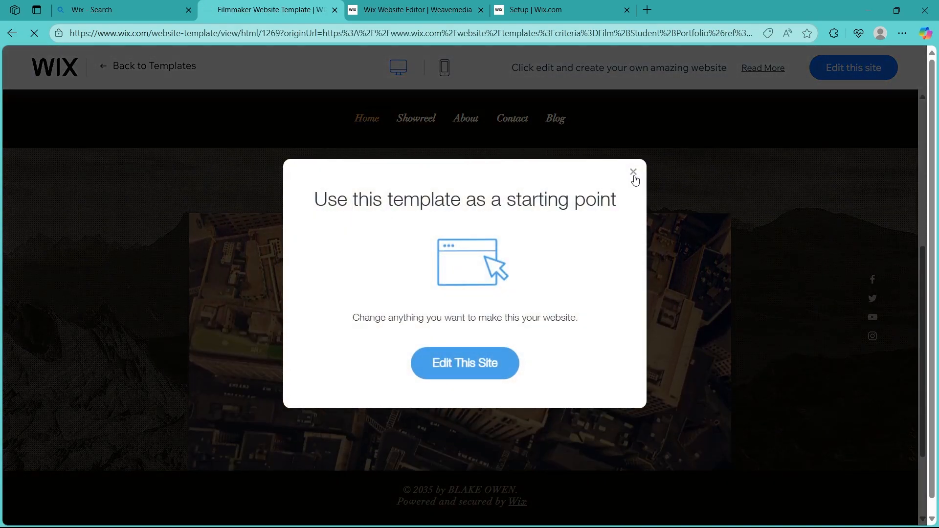
{"action": "left_click", "coordinate": [633, 174]}
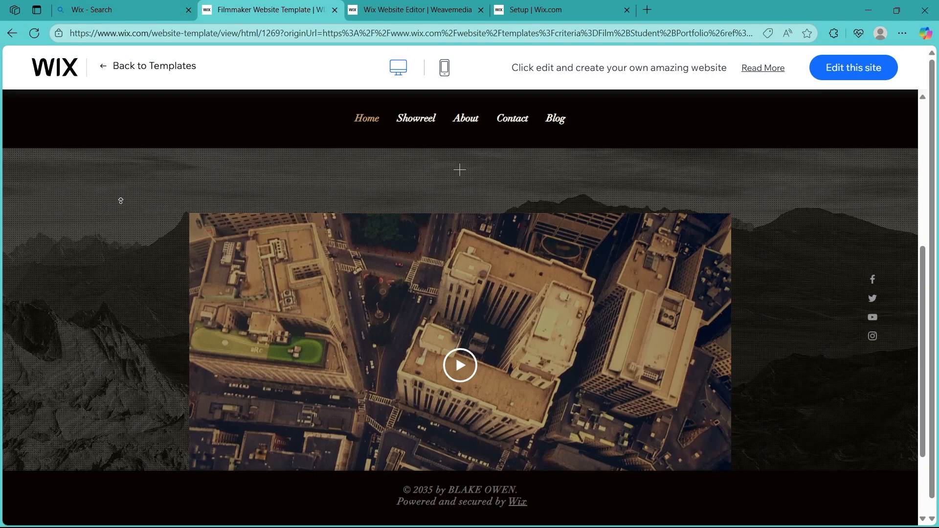
{"action": "key", "text": "alt+Left"}
- Open the Photographer template with the hooded figure in the editor and change the header title to Weavemedia
{"action": "mouse_move", "coordinate": [210, 269]}
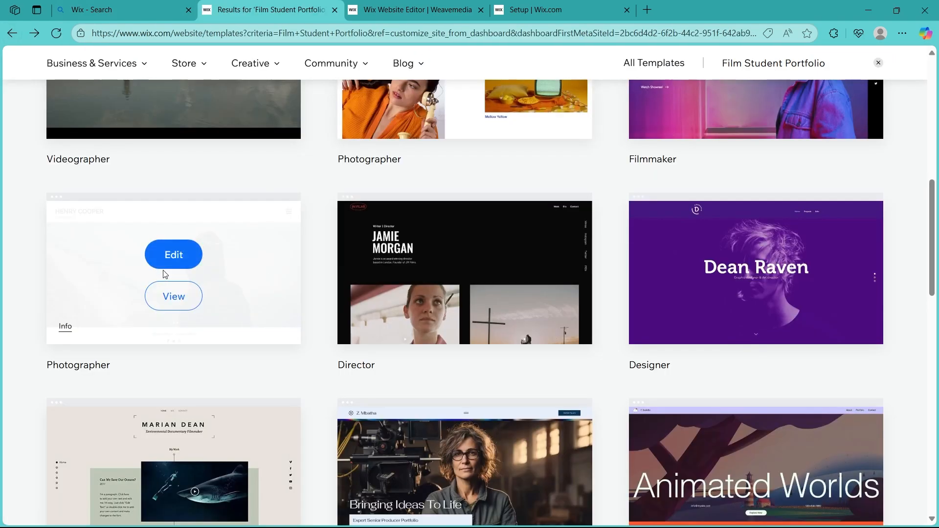
{"action": "left_click", "coordinate": [187, 259]}
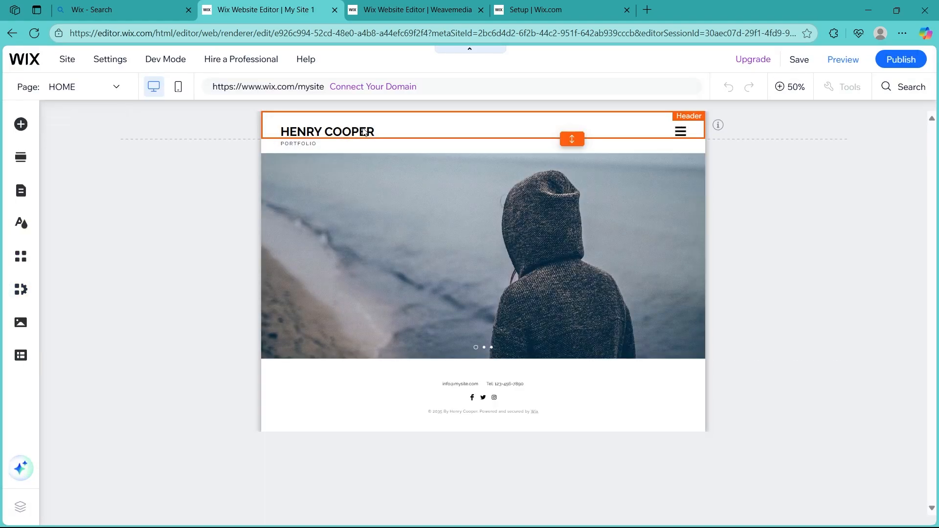
{"action": "left_click", "coordinate": [330, 139]}
{"action": "left_click", "coordinate": [246, 134]}
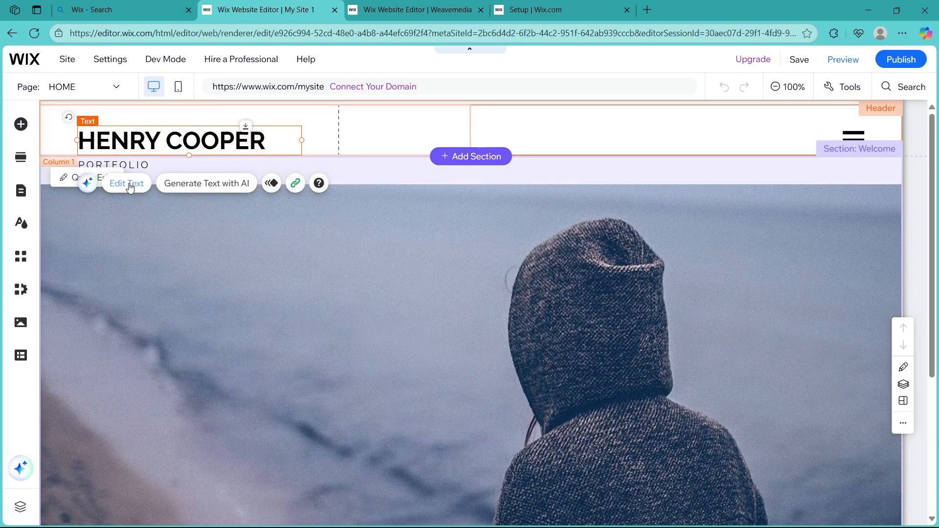
{"action": "left_click", "coordinate": [129, 185]}
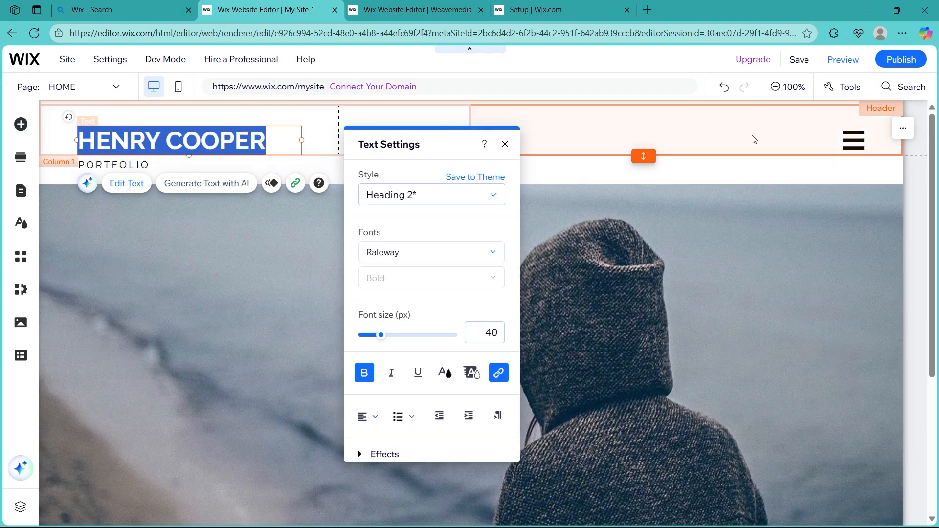
{"action": "type", "text": "We"}
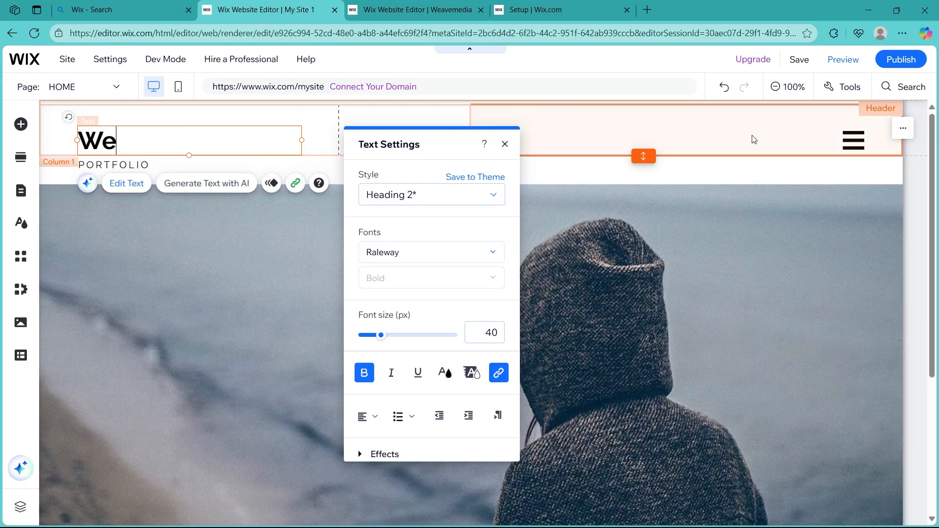
{"action": "type", "text": "avemedia"}
- Open the text settings of the PORTFOLIO subtitle below the header title
{"action": "left_click", "coordinate": [162, 177]}
{"action": "left_click", "coordinate": [137, 163]}
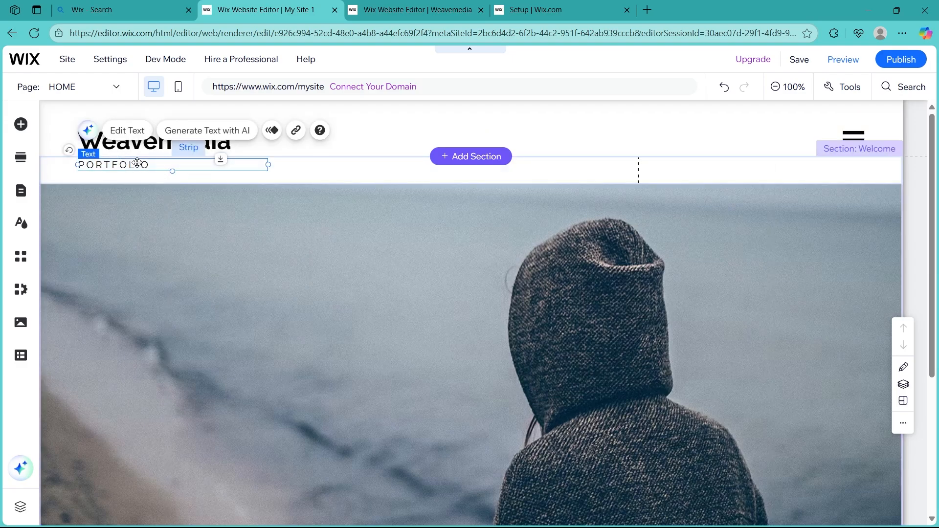
{"action": "left_click", "coordinate": [129, 131]}
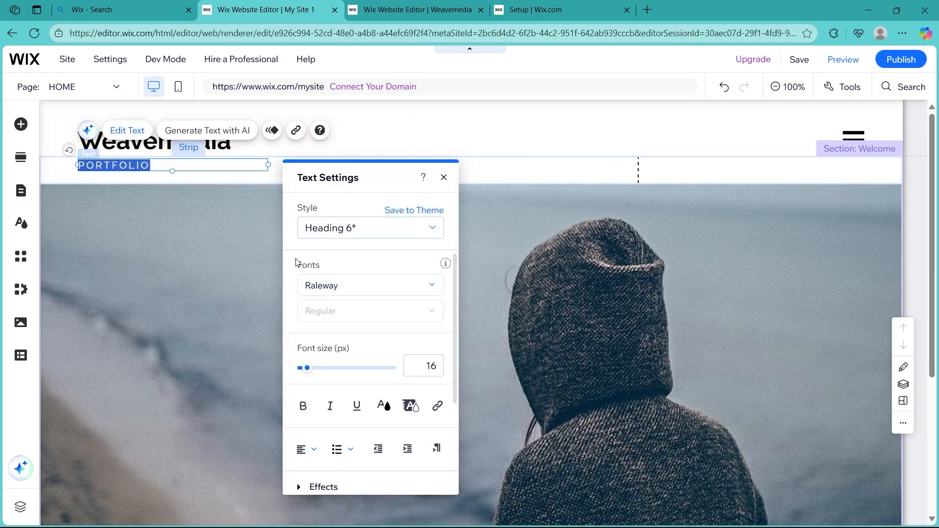
- Check the heading styles for the Weavemedia title and set its font to Arial
{"action": "left_click", "coordinate": [140, 143]}
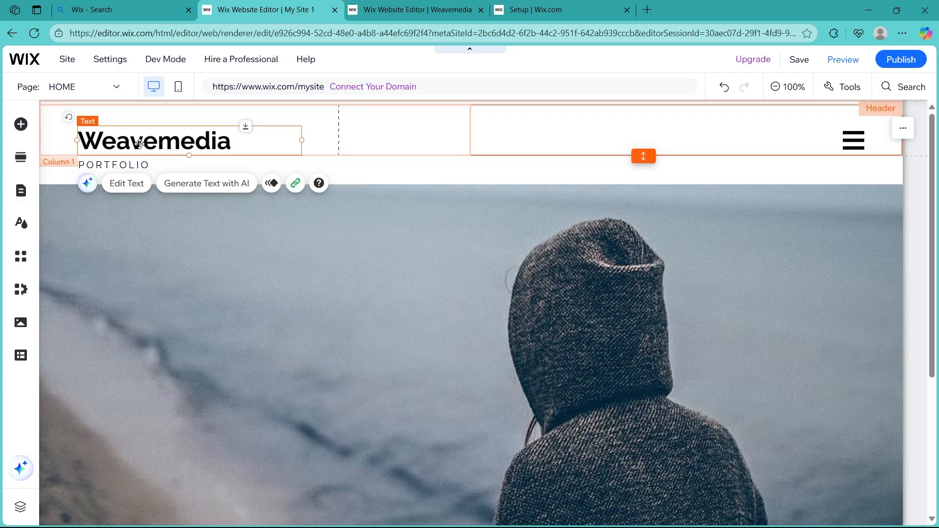
{"action": "left_click", "coordinate": [128, 183]}
{"action": "left_click", "coordinate": [396, 196]}
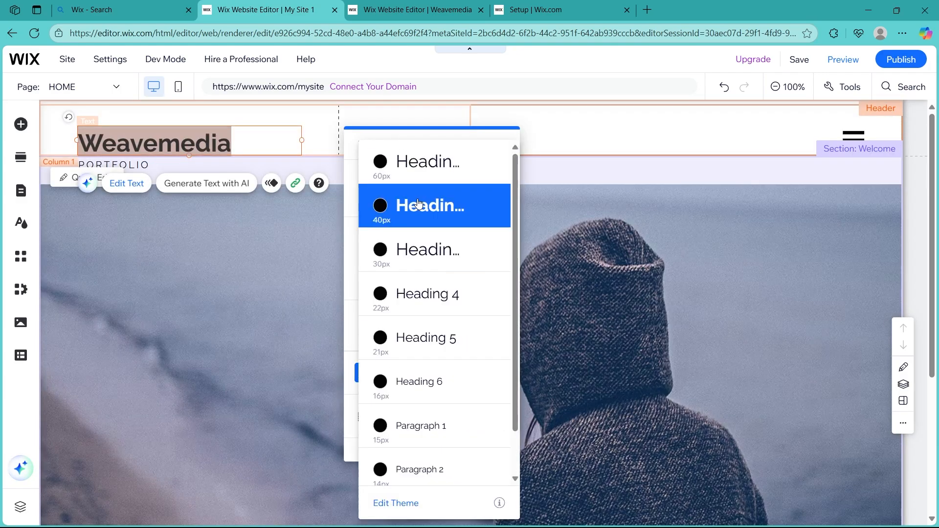
{"action": "left_click", "coordinate": [356, 231]}
{"action": "left_click", "coordinate": [399, 252]}
{"action": "left_click", "coordinate": [422, 310]}
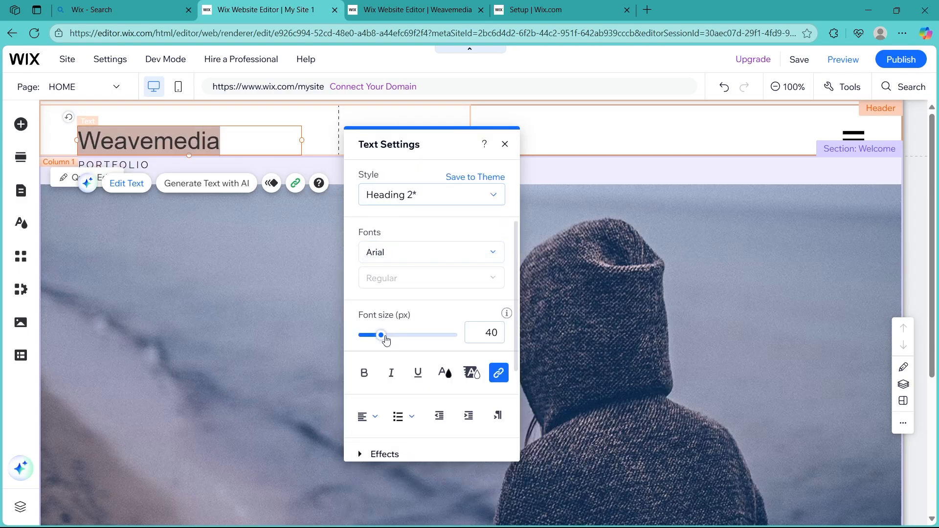
- Make the Weavemedia header title bold, leaving its italic style off
{"action": "left_click", "coordinate": [364, 373]}
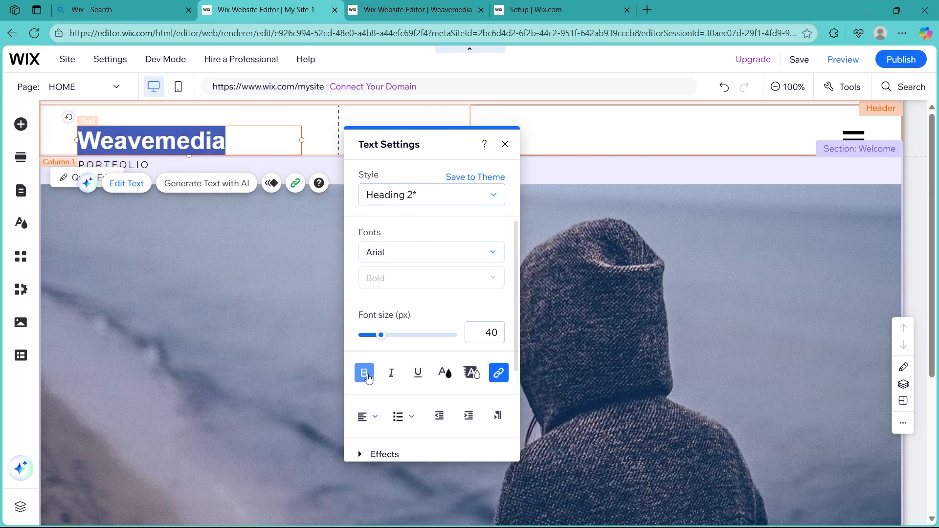
{"action": "left_click", "coordinate": [391, 373]}
{"action": "left_click", "coordinate": [391, 373]}
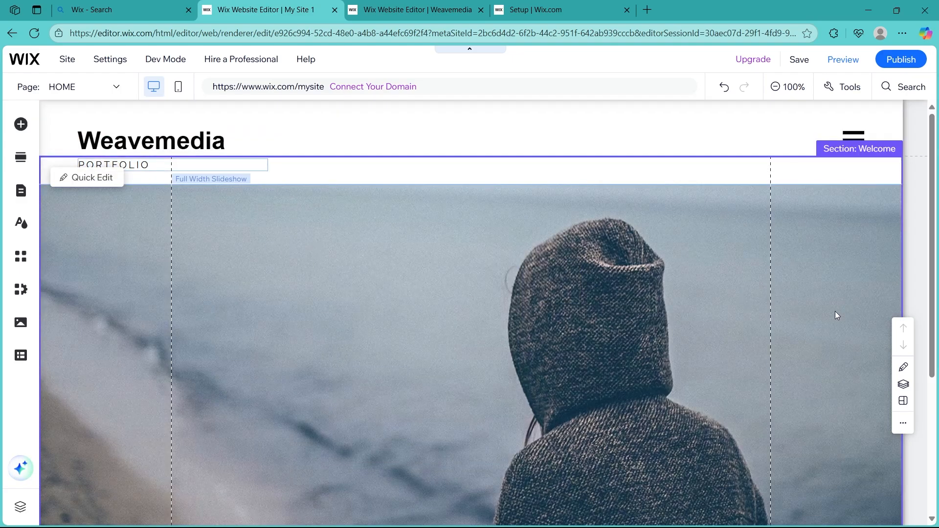
- Open the background options for the first slide of the full-width slideshow
{"action": "left_click", "coordinate": [619, 290]}
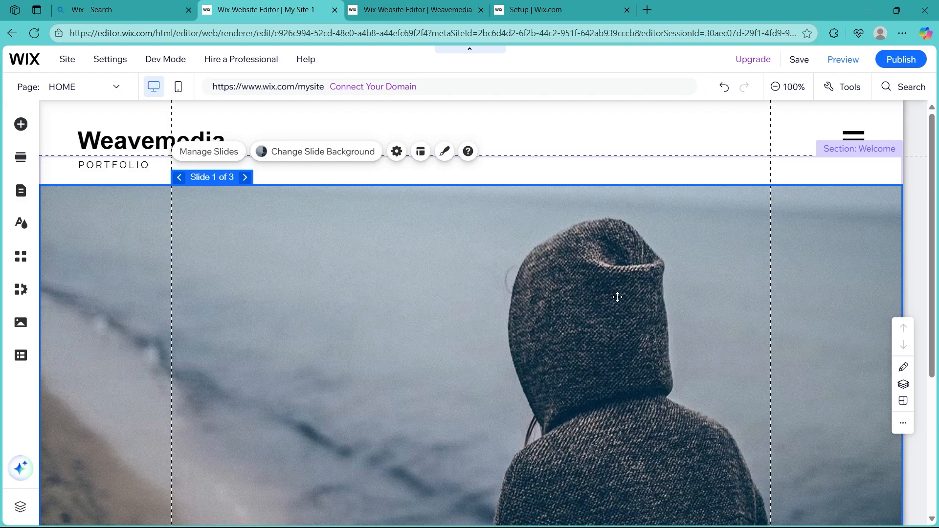
{"action": "scroll", "coordinate": [661, 313], "scroll_direction": "down", "scroll_amount": 3}
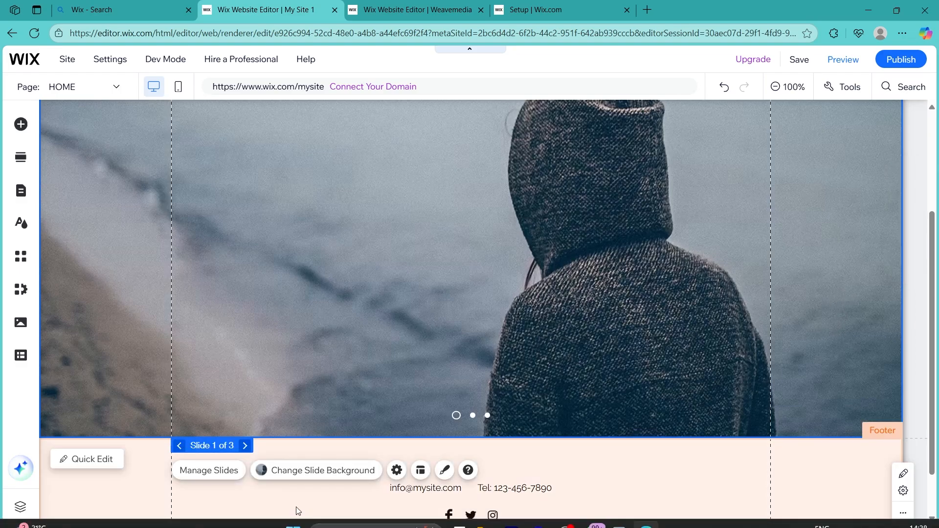
{"action": "left_click", "coordinate": [352, 474]}
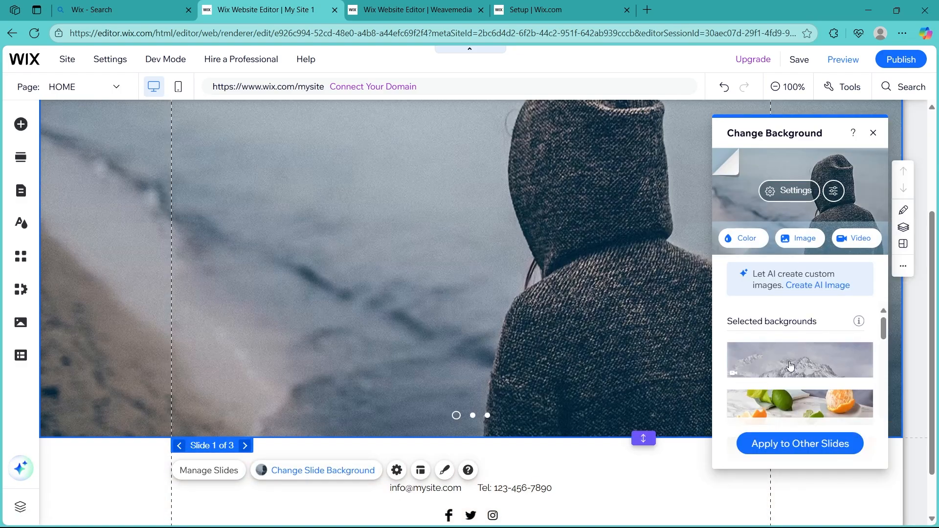
- Try the snowy mountain video and the green-orange gradient as the first slide's background and browse the other suggested backgrounds
{"action": "left_click", "coordinate": [790, 345]}
{"action": "scroll", "coordinate": [809, 363], "scroll_direction": "down", "scroll_amount": 2}
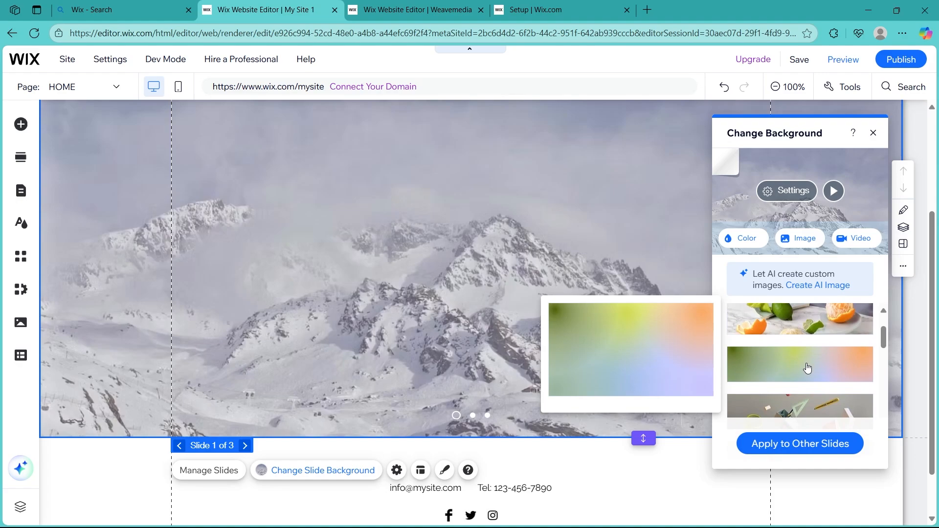
{"action": "left_click", "coordinate": [807, 367]}
{"action": "scroll", "coordinate": [809, 366], "scroll_direction": "down", "scroll_amount": 2}
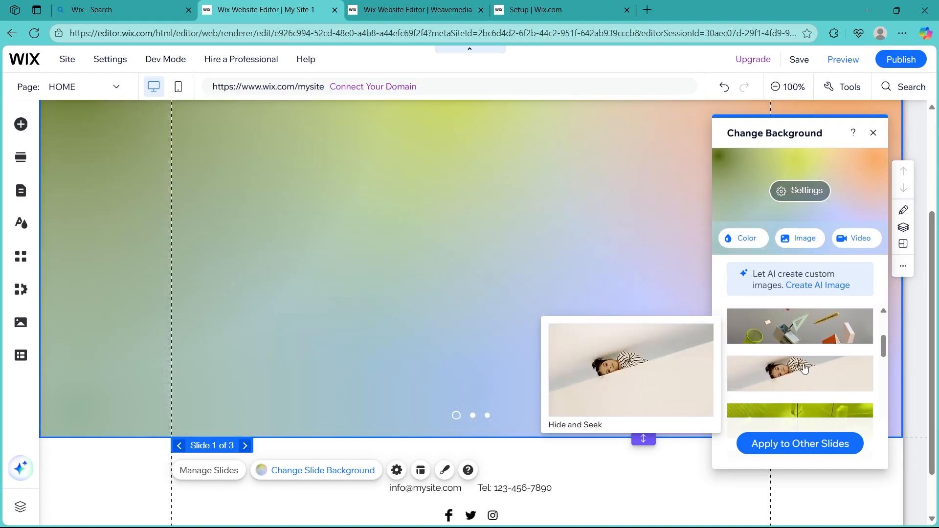
{"action": "scroll", "coordinate": [800, 365], "scroll_direction": "down", "scroll_amount": 2}
{"action": "scroll", "coordinate": [799, 223], "scroll_direction": "up", "scroll_amount": 3}
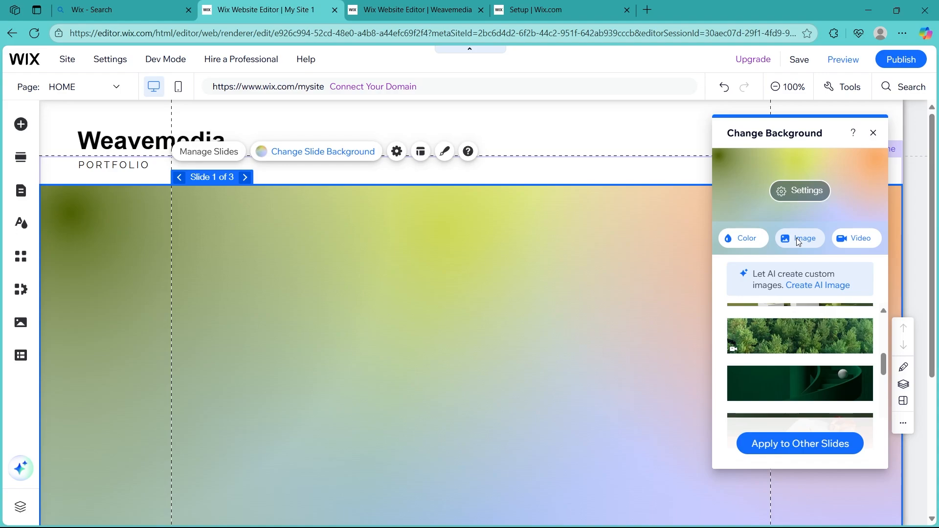
- Upload Gemini_Generated_Image_u9x58iu9x58iu9x5.png from the Downloads folder and set it as the first slide's background image
{"action": "left_click", "coordinate": [807, 241]}
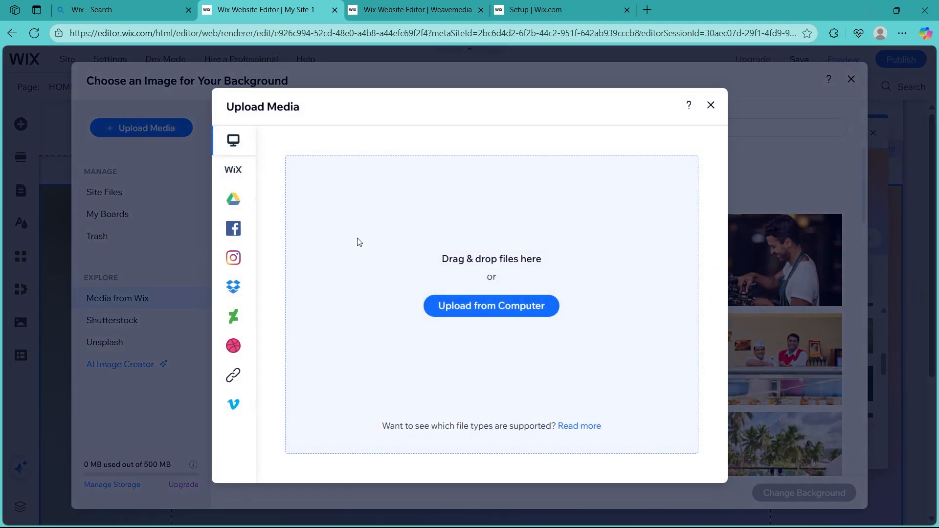
{"action": "left_click", "coordinate": [492, 306]}
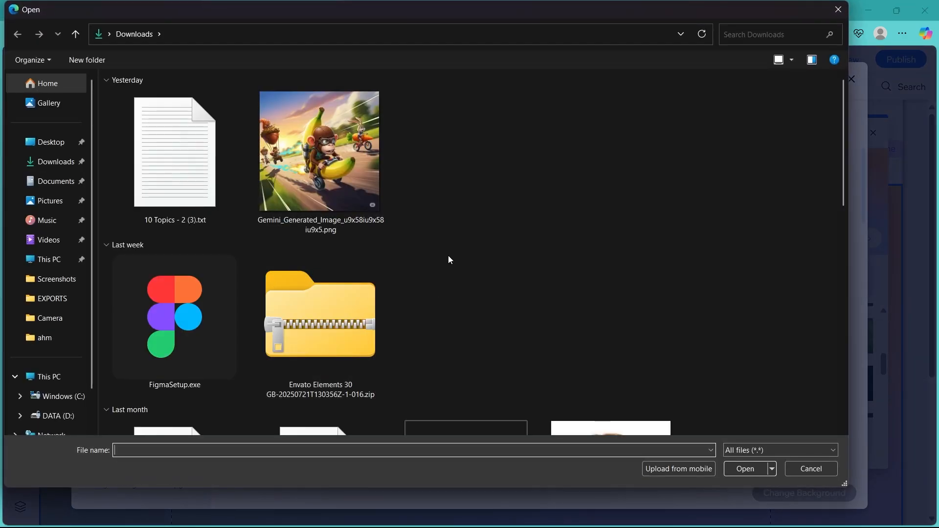
{"action": "double_click", "coordinate": [319, 151]}
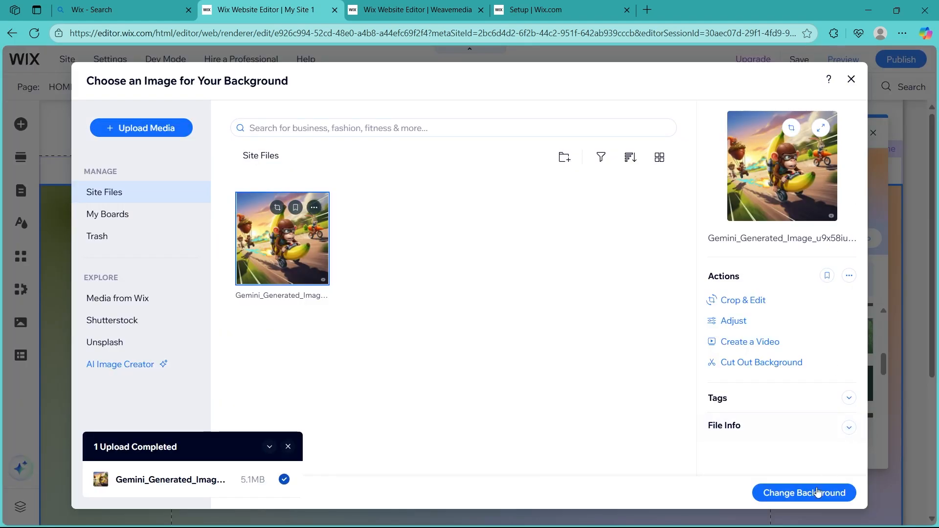
{"action": "left_click", "coordinate": [816, 493]}
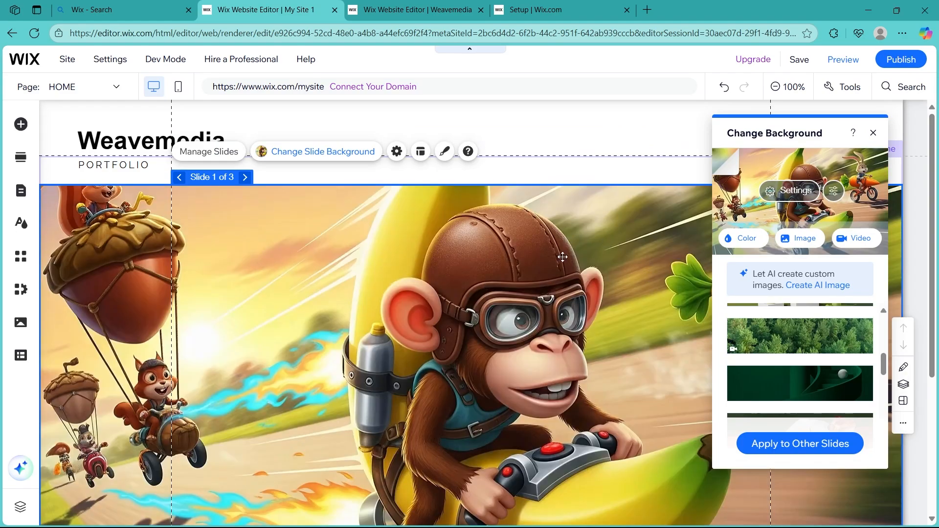
- Add the green rounded SHOP text-and-icon button over the tip of the banana on the first slide
{"action": "scroll", "coordinate": [557, 268], "scroll_direction": "down", "scroll_amount": 3}
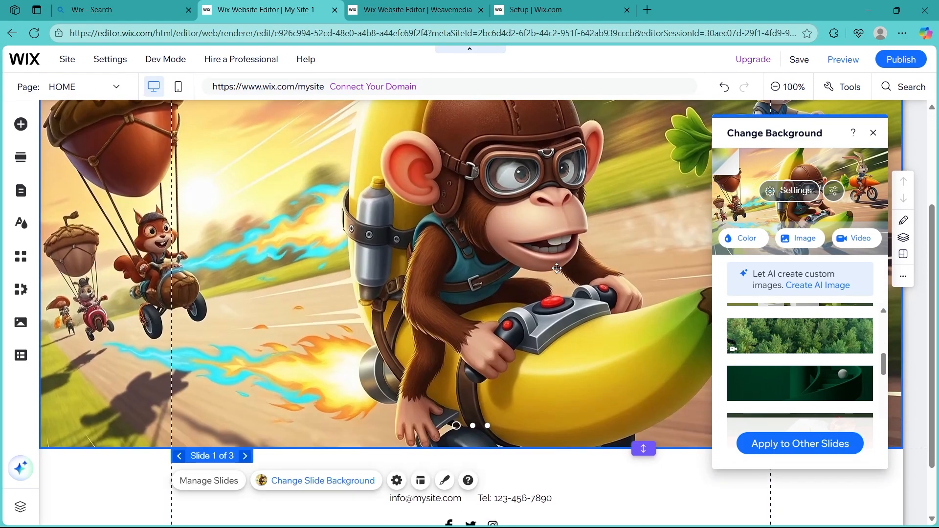
{"action": "scroll", "coordinate": [557, 268], "scroll_direction": "down", "scroll_amount": 2}
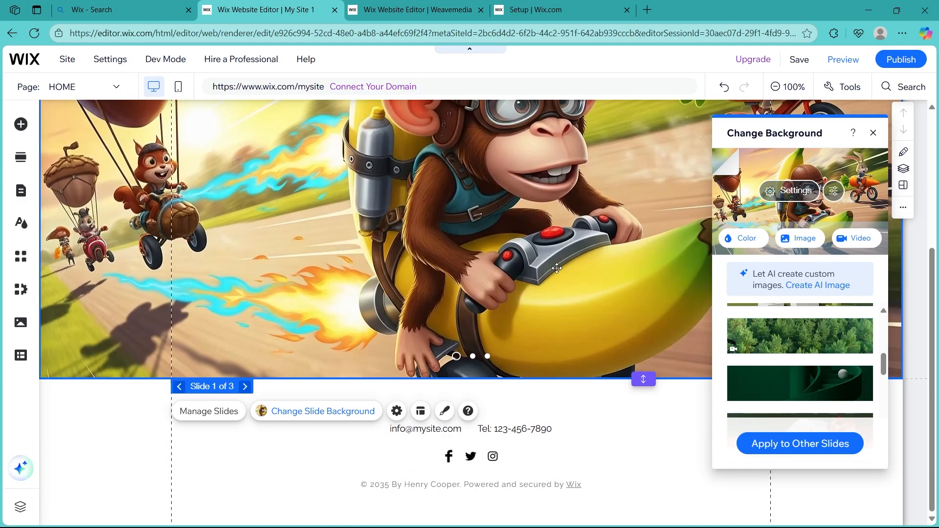
{"action": "left_click", "coordinate": [17, 125]}
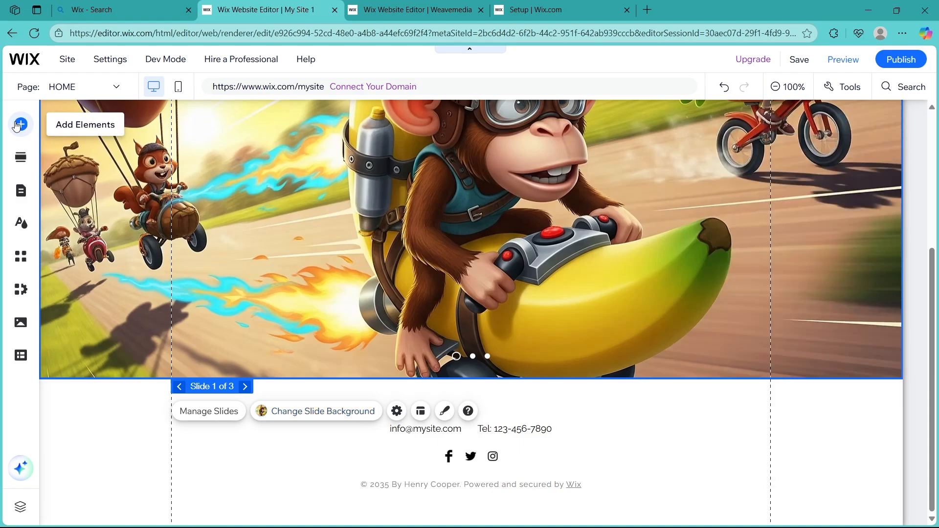
{"action": "left_click", "coordinate": [64, 165]}
{"action": "left_click", "coordinate": [69, 184]}
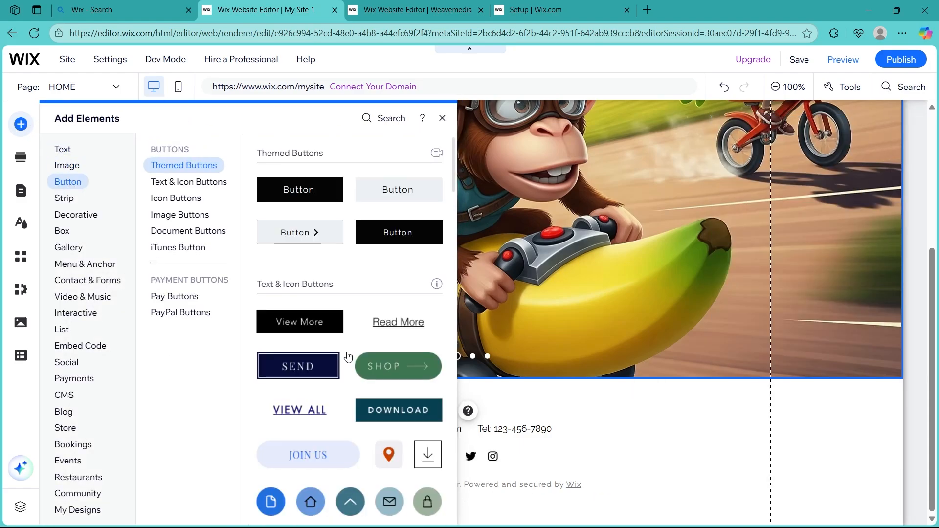
{"action": "scroll", "coordinate": [393, 434], "scroll_direction": "down", "scroll_amount": 3}
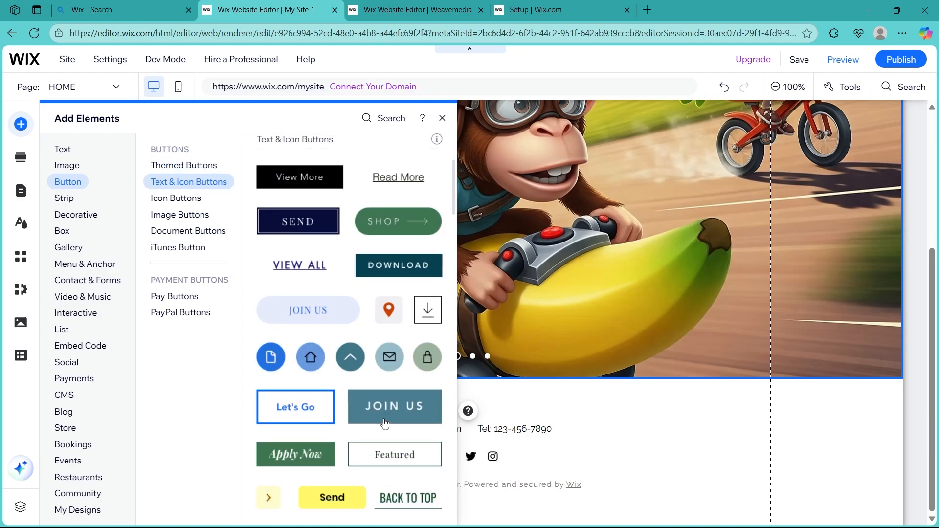
{"action": "scroll", "coordinate": [342, 386], "scroll_direction": "up", "scroll_amount": 3}
{"action": "left_click_drag", "start_coordinate": [370, 378], "coordinate": [693, 265]}
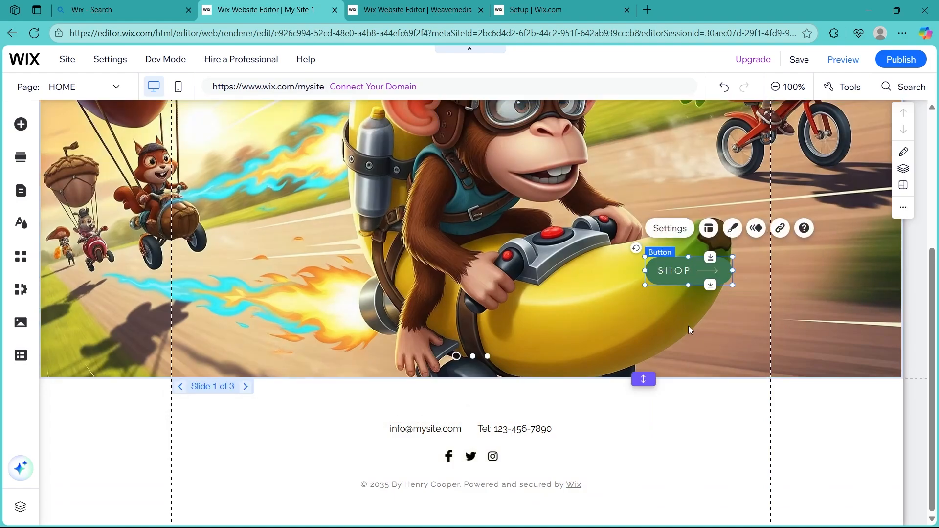
- Change the SHOP button's text to Buy in its settings
{"action": "left_click", "coordinate": [668, 296]}
{"action": "left_click", "coordinate": [717, 273]}
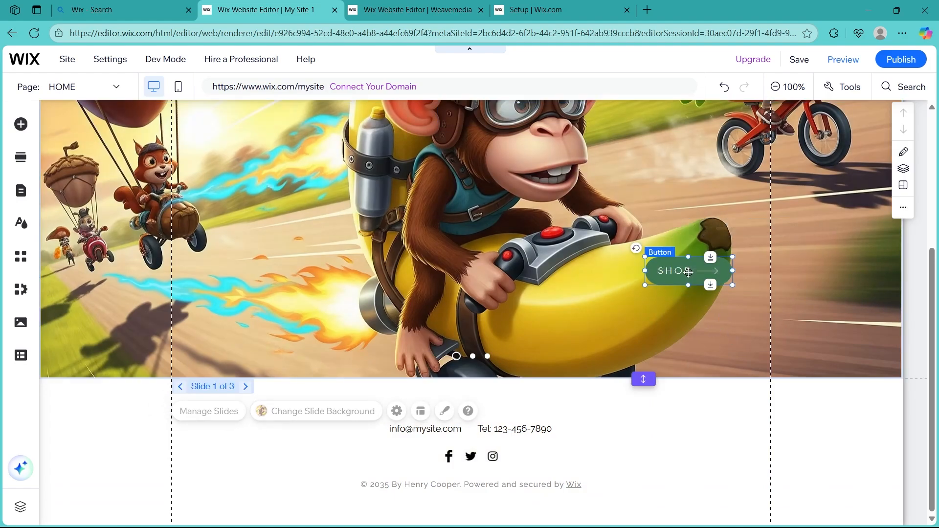
{"action": "left_click", "coordinate": [665, 230]}
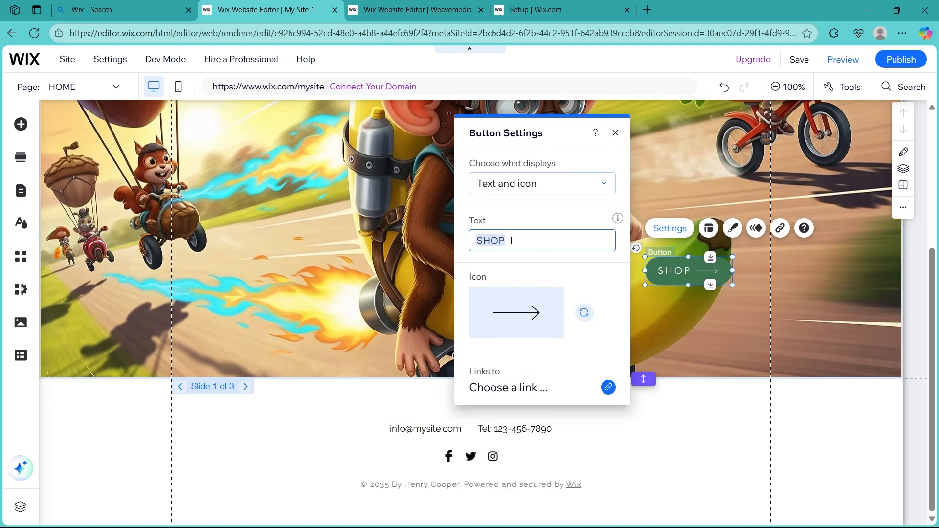
{"action": "type", "text": "NExt"}
{"action": "double_click", "coordinate": [512, 240]}
{"action": "type", "text": "Buy"}
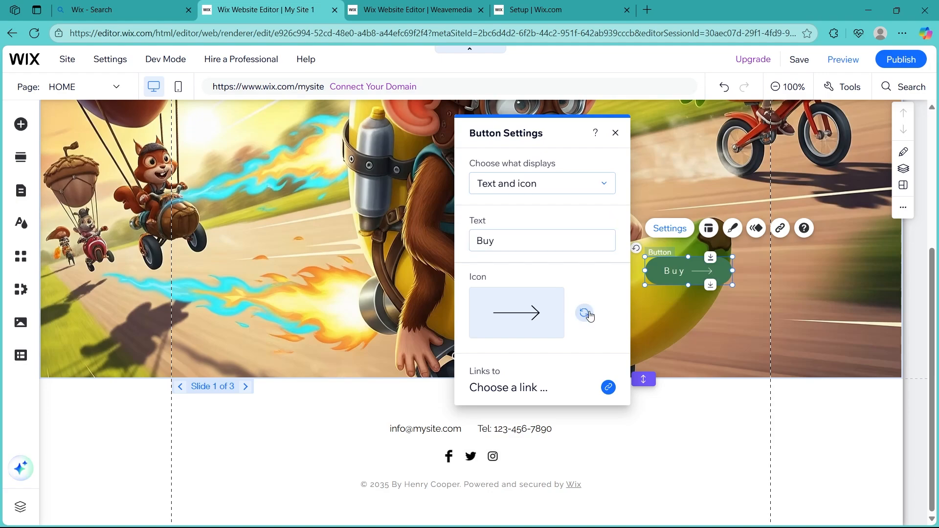
- Look through the Buy button's icon chooser and link types, including web address, email and section or anchor, and close its settings
{"action": "left_click", "coordinate": [589, 316]}
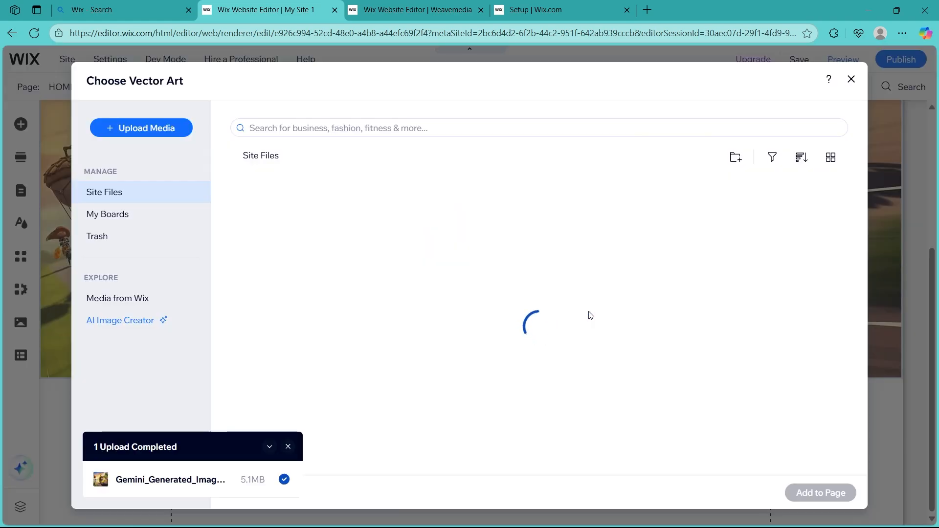
{"action": "key", "text": "Escape"}
{"action": "left_click", "coordinate": [540, 389]}
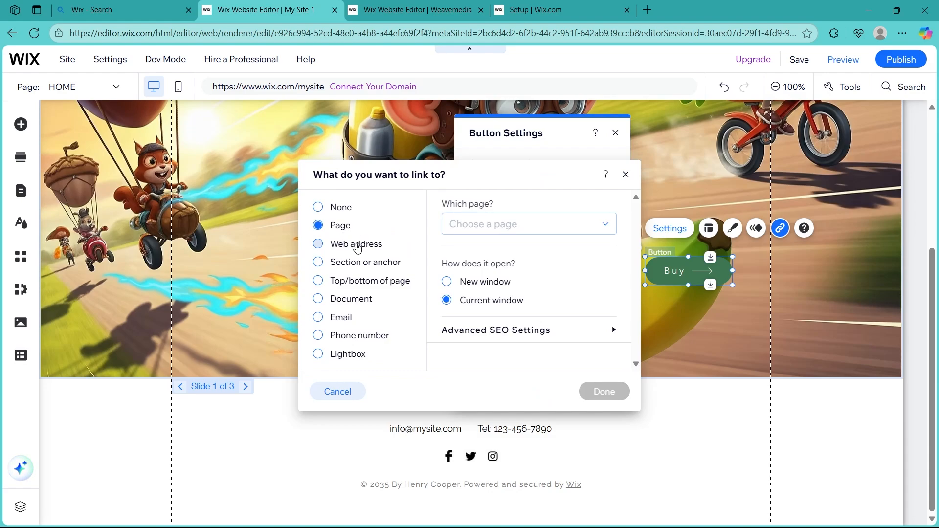
{"action": "left_click", "coordinate": [356, 246]}
{"action": "left_click", "coordinate": [358, 303]}
{"action": "left_click", "coordinate": [351, 319]}
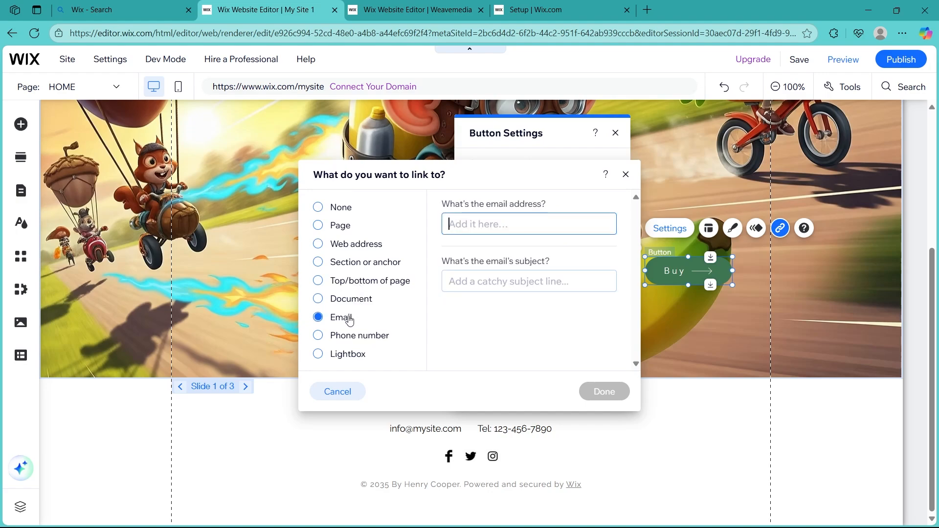
{"action": "left_click", "coordinate": [377, 337]}
{"action": "left_click", "coordinate": [370, 281]}
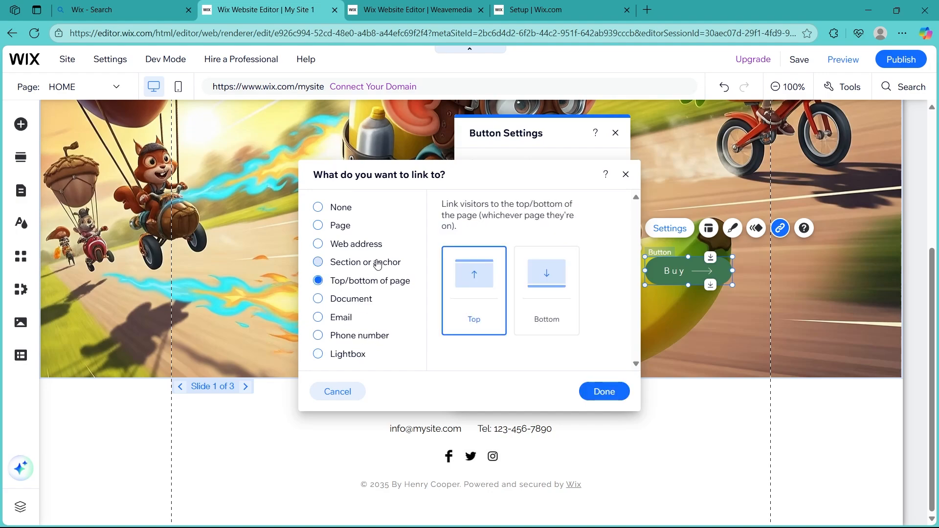
{"action": "left_click", "coordinate": [379, 268]}
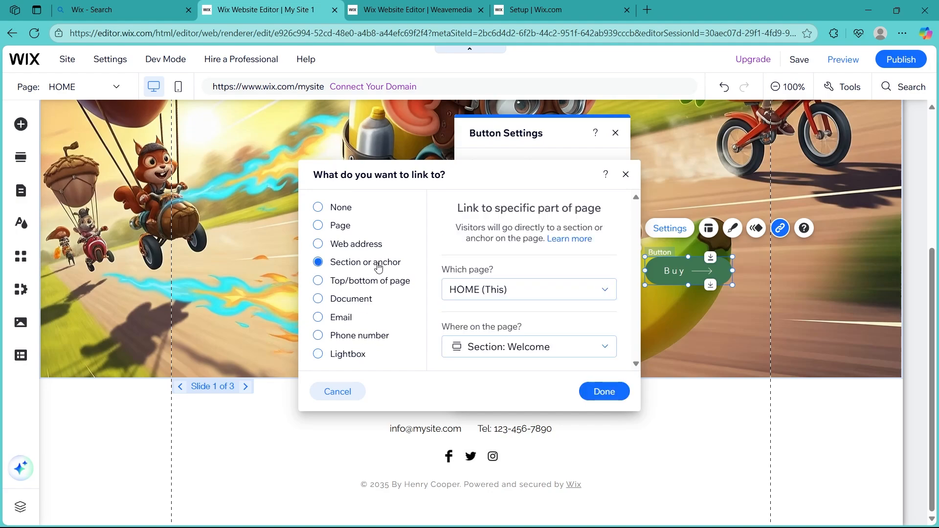
{"action": "left_click", "coordinate": [351, 247]}
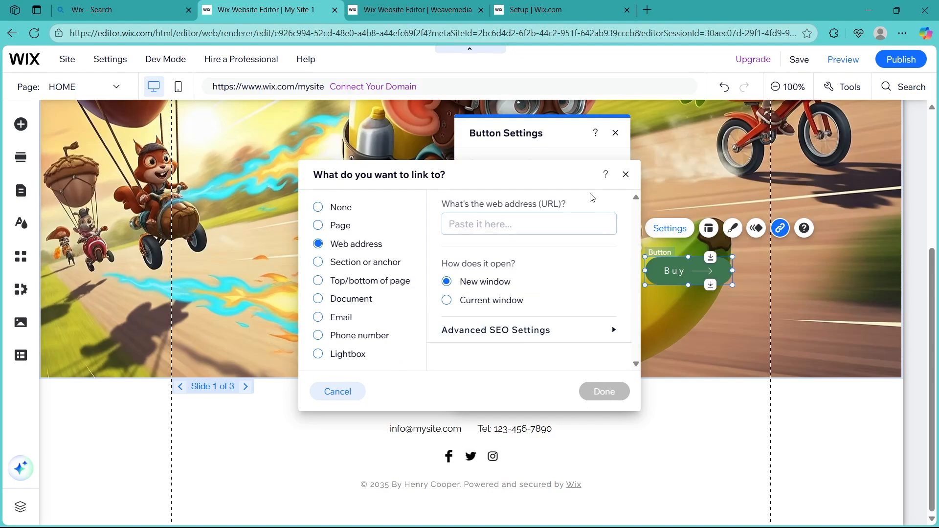
{"action": "left_click", "coordinate": [625, 174]}
{"action": "left_click", "coordinate": [615, 132]}
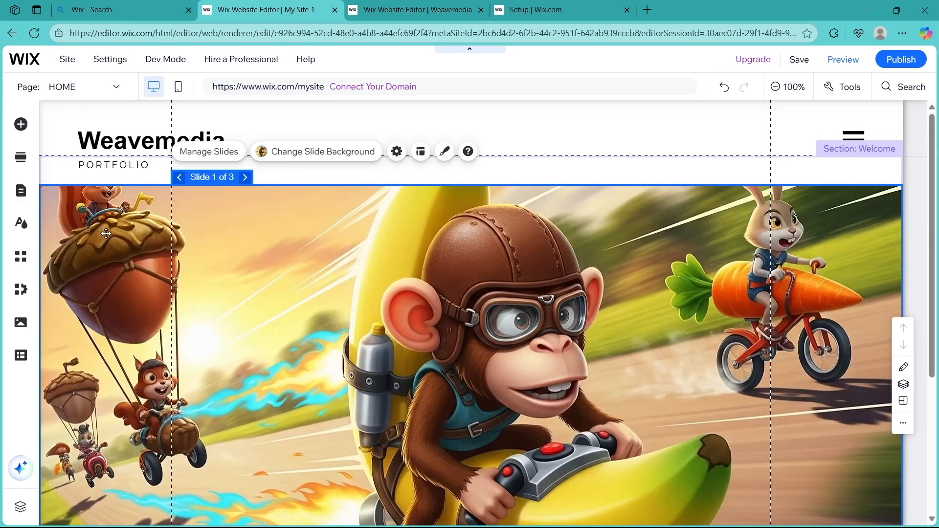
{"action": "scroll", "coordinate": [106, 234], "scroll_direction": "down", "scroll_amount": 4}
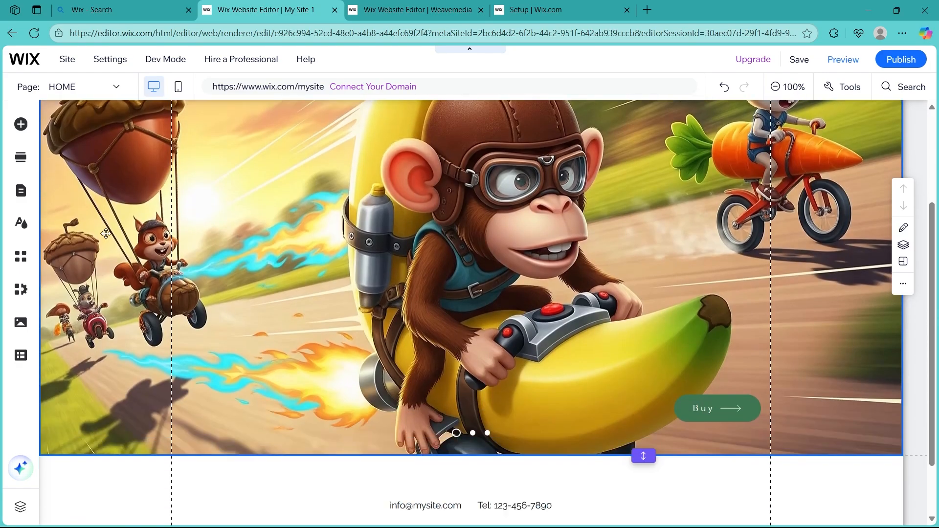
{"action": "scroll", "coordinate": [106, 234], "scroll_direction": "up", "scroll_amount": 5}
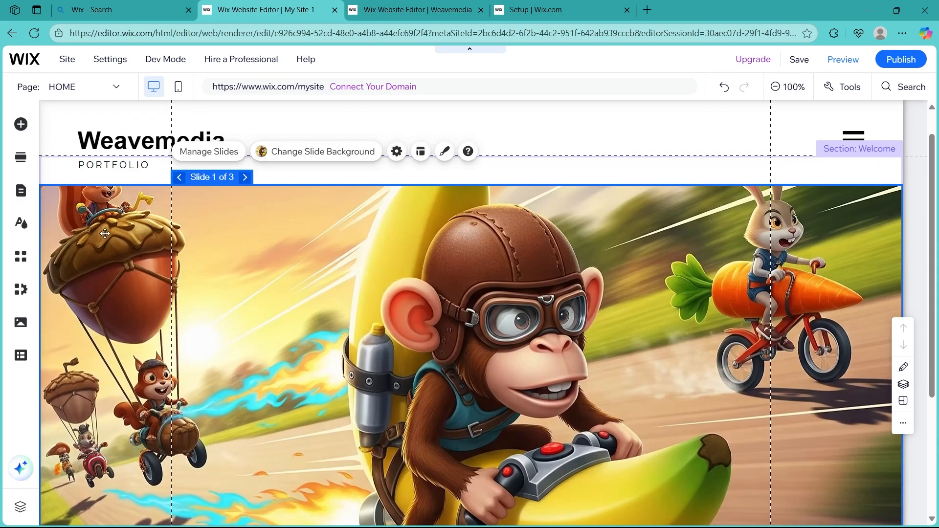
{"action": "scroll", "coordinate": [104, 234], "scroll_direction": "down", "scroll_amount": 5}
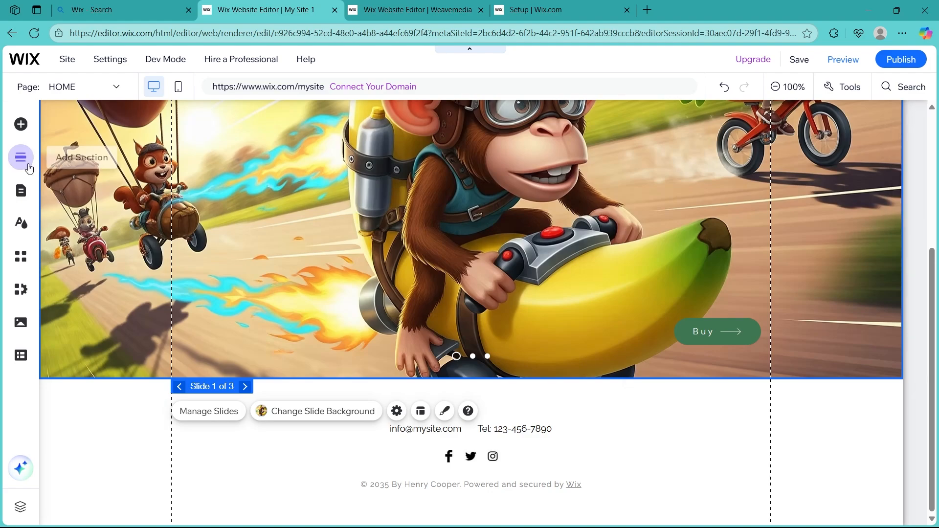
{"action": "scroll", "coordinate": [232, 218], "scroll_direction": "up", "scroll_amount": 4}
{"action": "scroll", "coordinate": [60, 140], "scroll_direction": "up", "scroll_amount": 1}
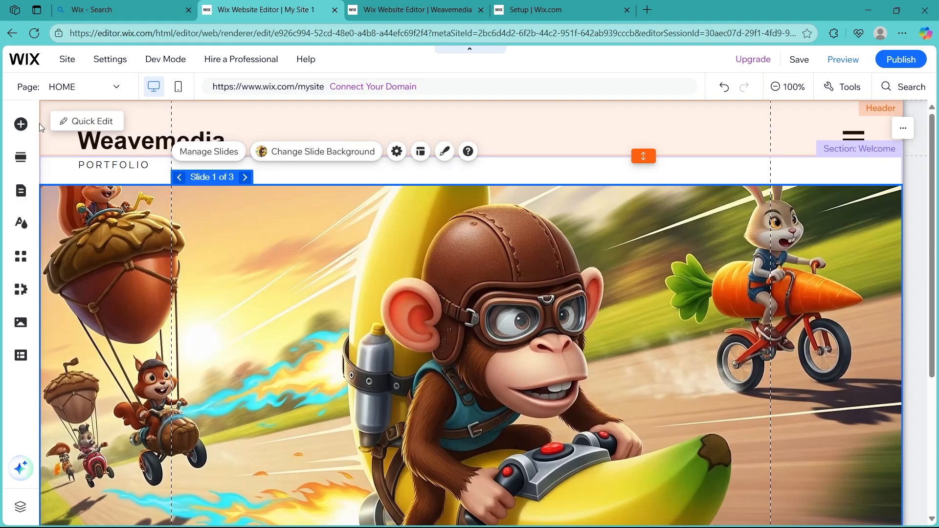
- Open the site's page list and bring up the page templates for adding a page to the site menu
{"action": "left_click", "coordinate": [21, 124]}
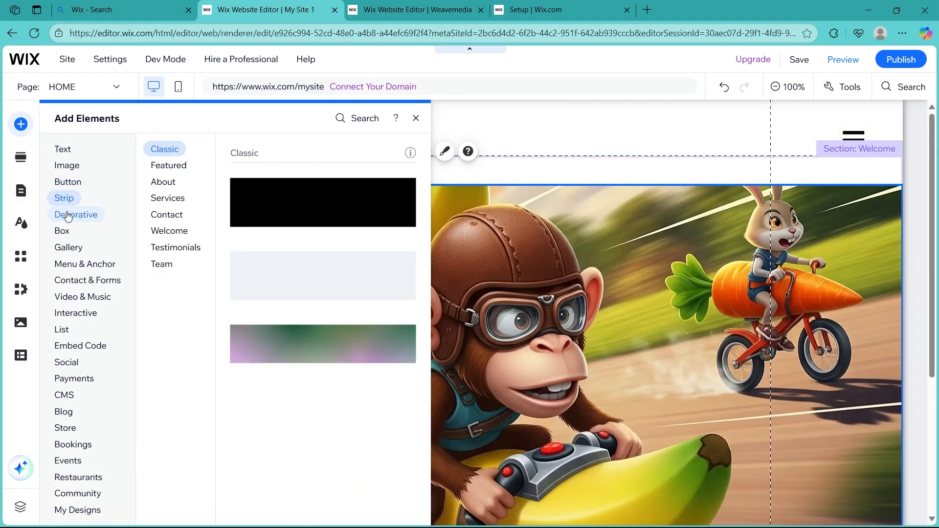
{"action": "left_click", "coordinate": [20, 157]}
{"action": "left_click", "coordinate": [21, 190]}
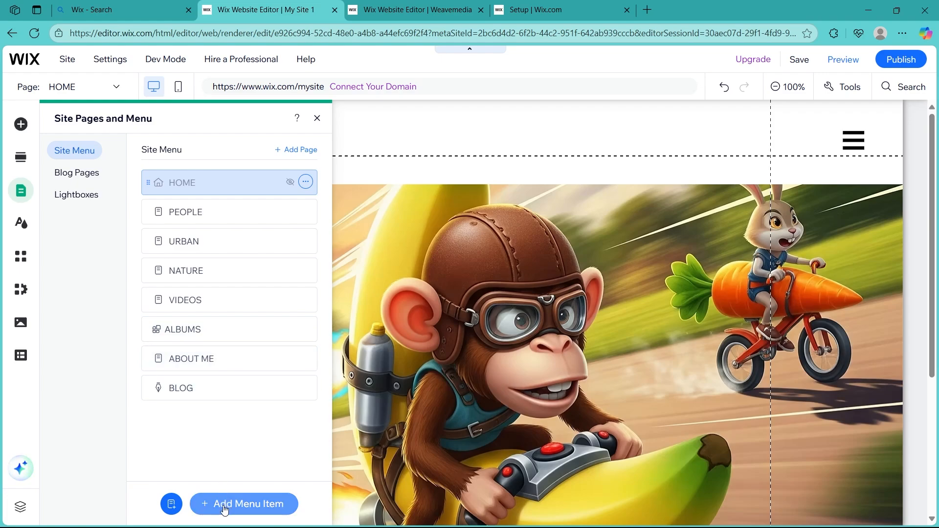
{"action": "left_click", "coordinate": [293, 154]}
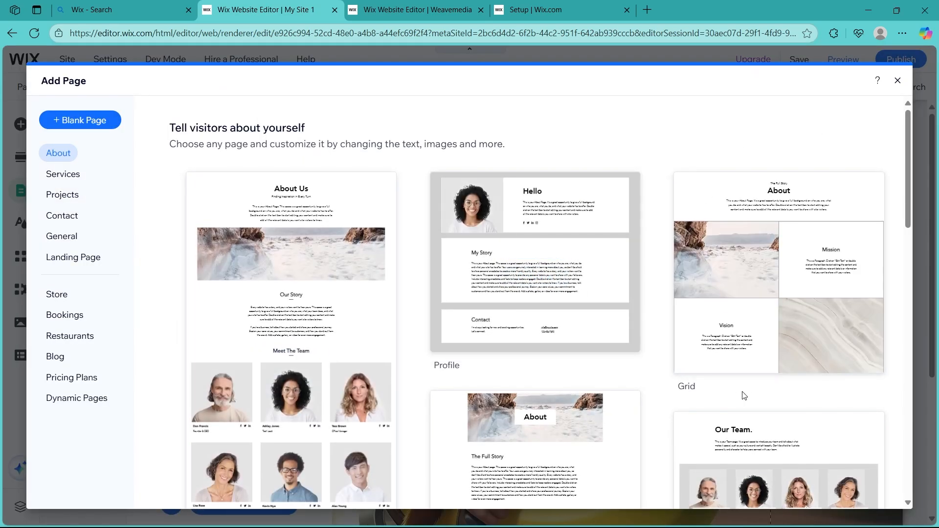
- Add a blank page to the site menu and name it Contact US
{"action": "mouse_move", "coordinate": [327, 342]}
{"action": "scroll", "coordinate": [298, 380], "scroll_direction": "down", "scroll_amount": 8}
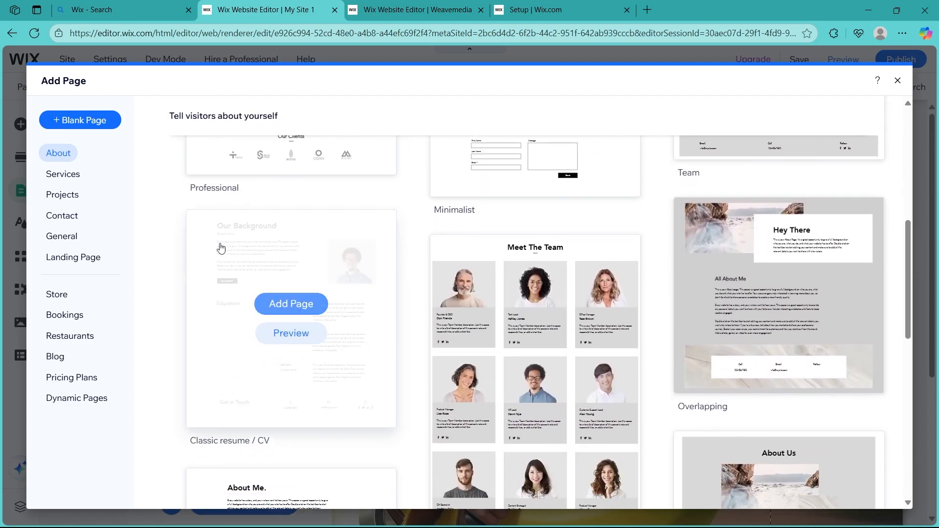
{"action": "left_click", "coordinate": [85, 122]}
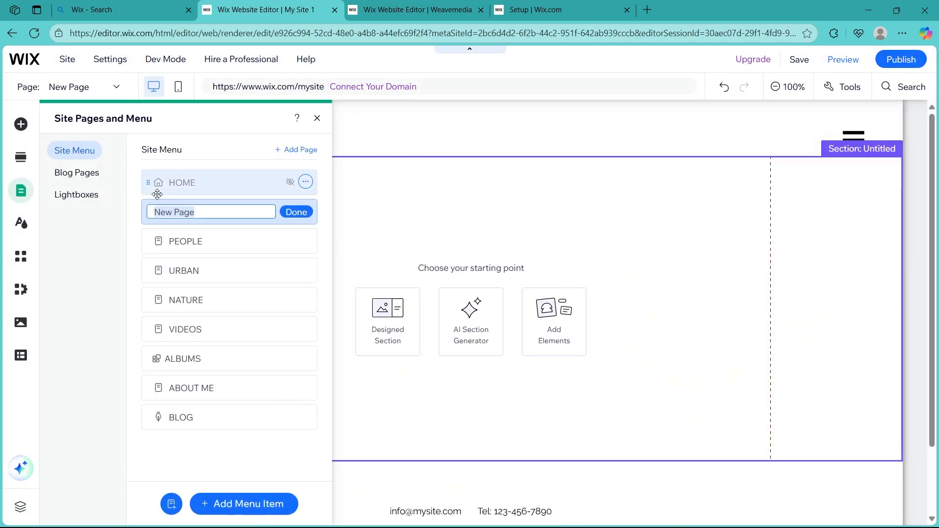
{"action": "type", "text": "C"}
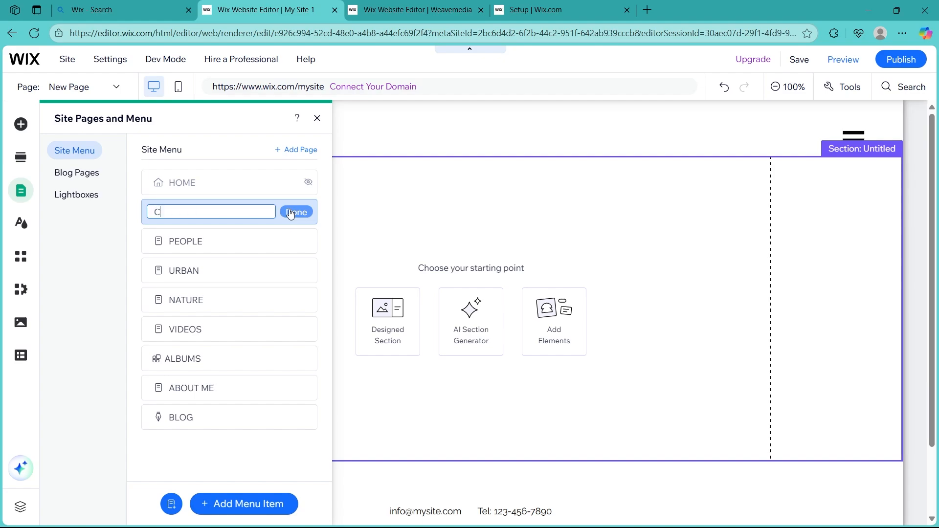
{"action": "type", "text": "ontact US"}
{"action": "left_click", "coordinate": [290, 214]}
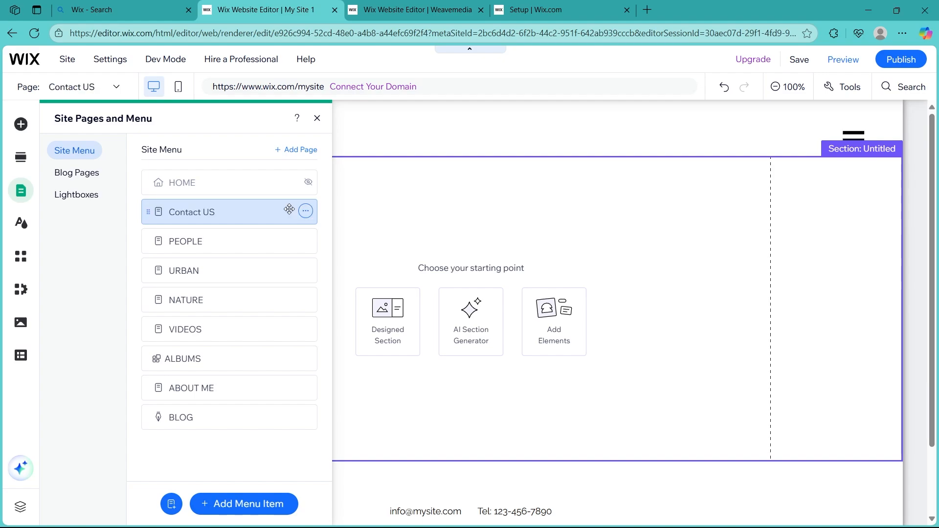
- Set the Contact US page's background to the illustrated blue-domed seaside village image and review it on the page
{"action": "left_click", "coordinate": [306, 213]}
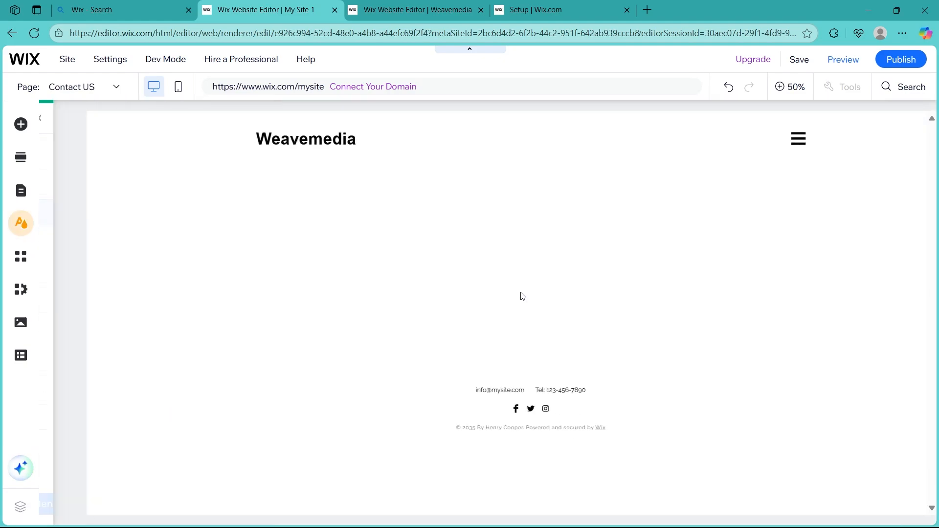
{"action": "left_click", "coordinate": [146, 393]}
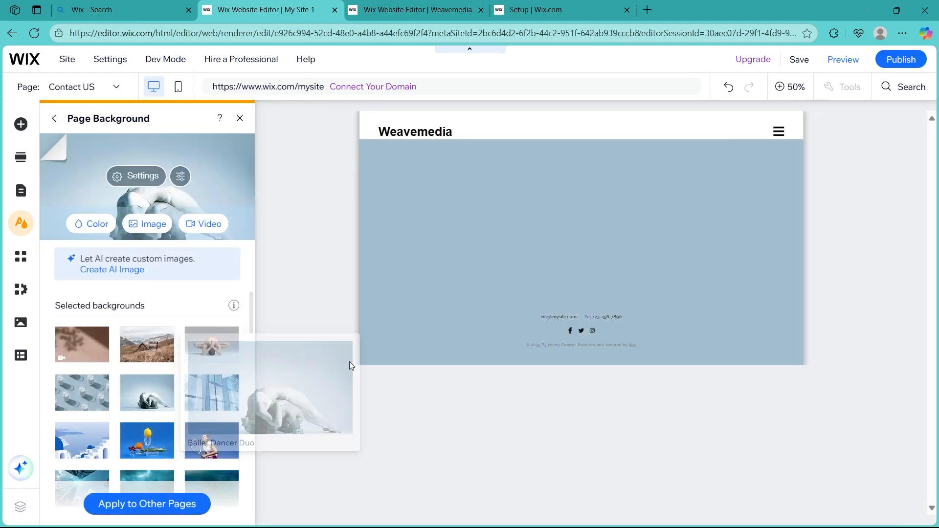
{"action": "left_click", "coordinate": [55, 119]}
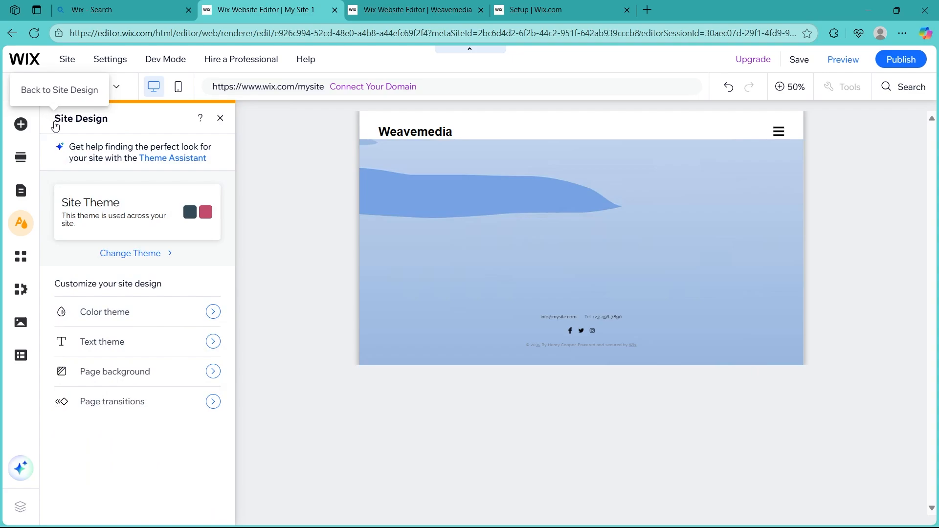
{"action": "left_click", "coordinate": [220, 119]}
{"action": "scroll", "coordinate": [582, 346], "scroll_direction": "down", "scroll_amount": 2}
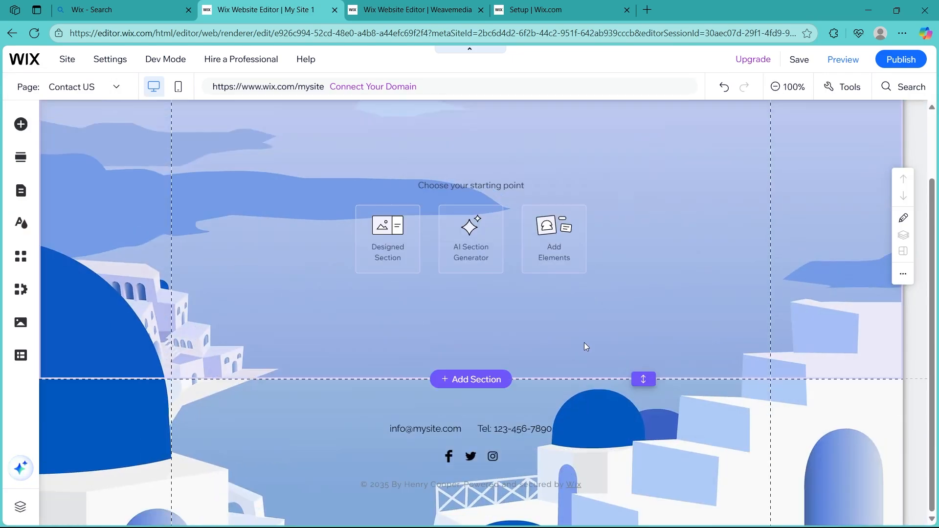
{"action": "scroll", "coordinate": [586, 347], "scroll_direction": "up", "scroll_amount": 2}
{"action": "scroll", "coordinate": [581, 342], "scroll_direction": "down", "scroll_amount": 2}
{"action": "scroll", "coordinate": [736, 177], "scroll_direction": "up", "scroll_amount": 2}
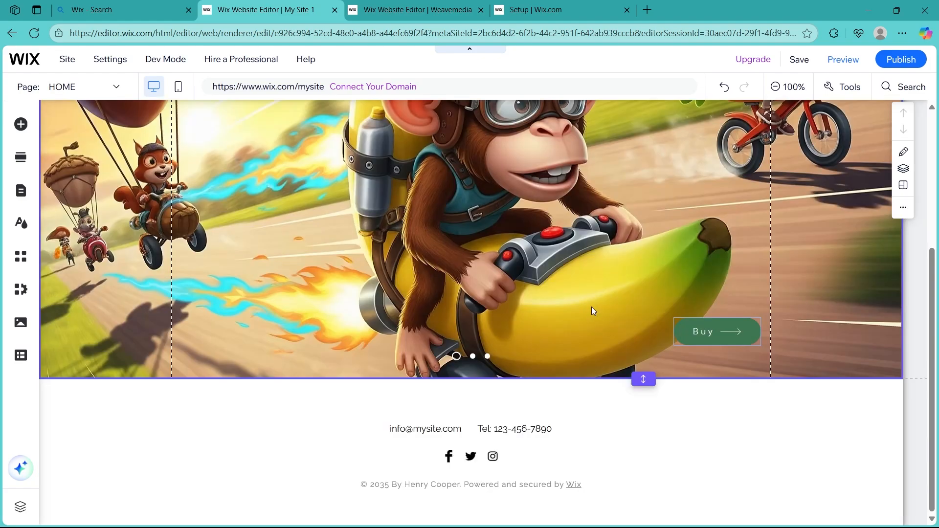
- Switch the HOME page to the mobile version, skipping the introduction, and move the Buy button to the slide's lower-right corner
{"action": "scroll", "coordinate": [591, 307], "scroll_direction": "up", "scroll_amount": 5}
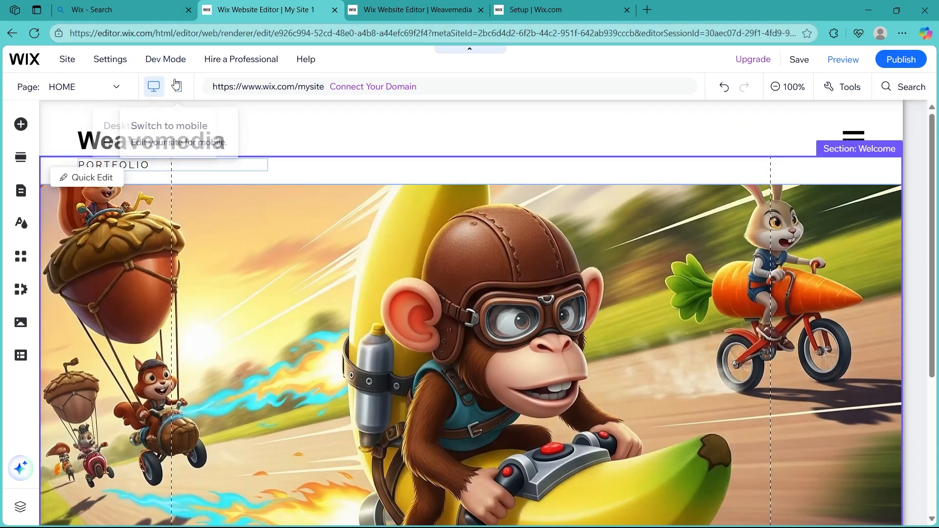
{"action": "left_click", "coordinate": [180, 88]}
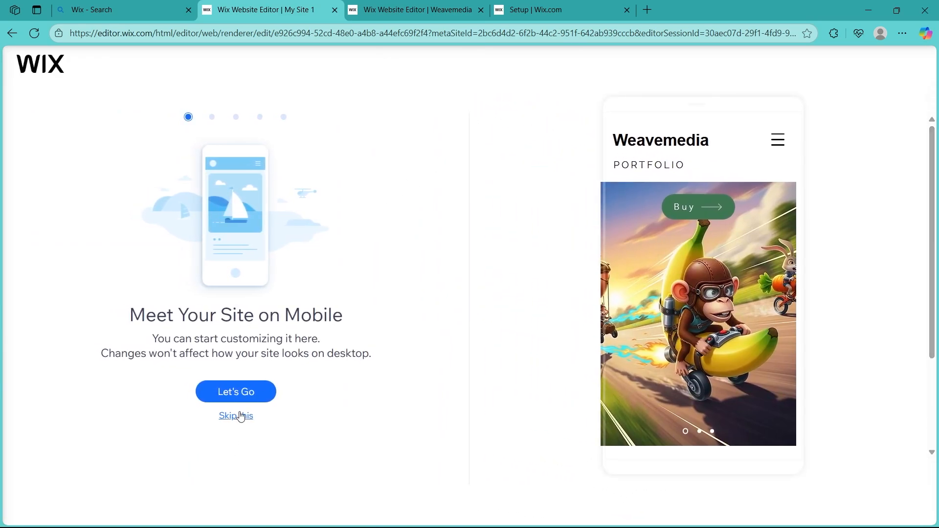
{"action": "left_click", "coordinate": [239, 416]}
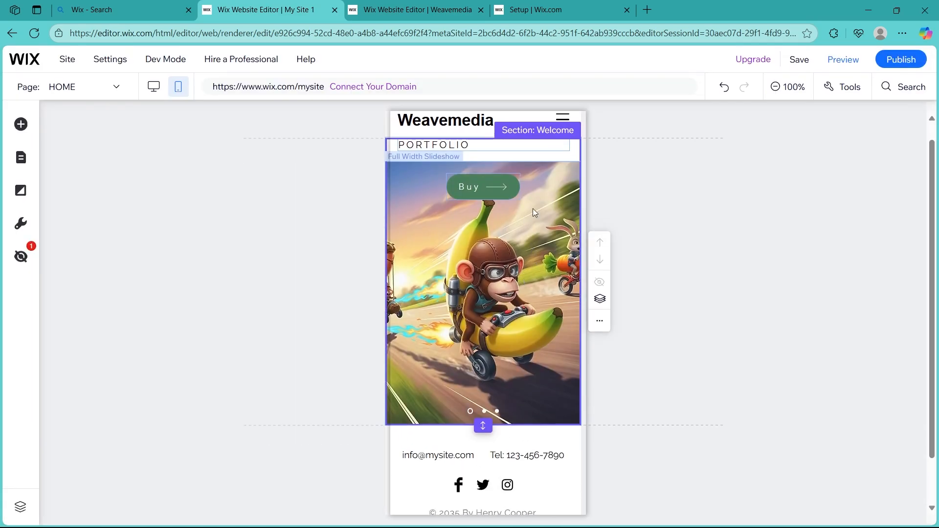
{"action": "left_click", "coordinate": [483, 188]}
{"action": "left_click_drag", "start_coordinate": [482, 185], "coordinate": [534, 396]}
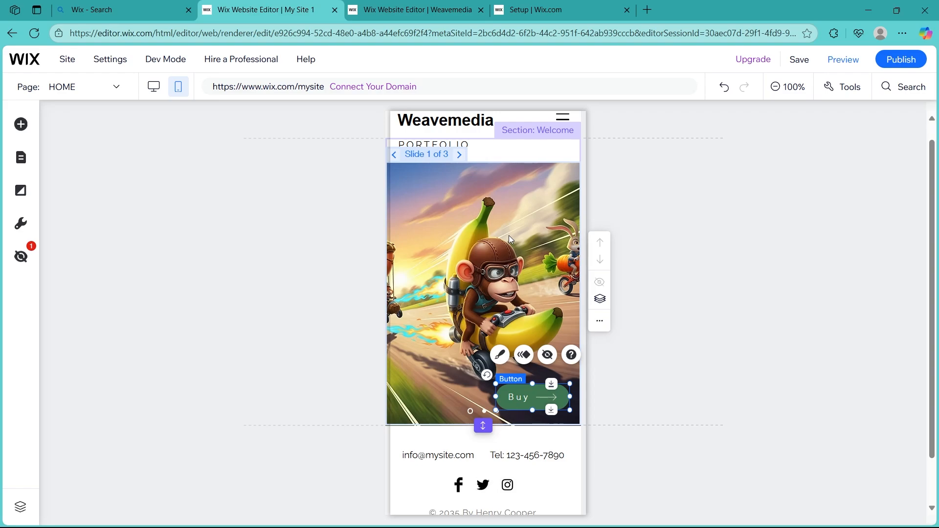
- Publish the site on a free Wix.com domain with the address ending my-site-1
{"action": "left_click", "coordinate": [901, 60]}
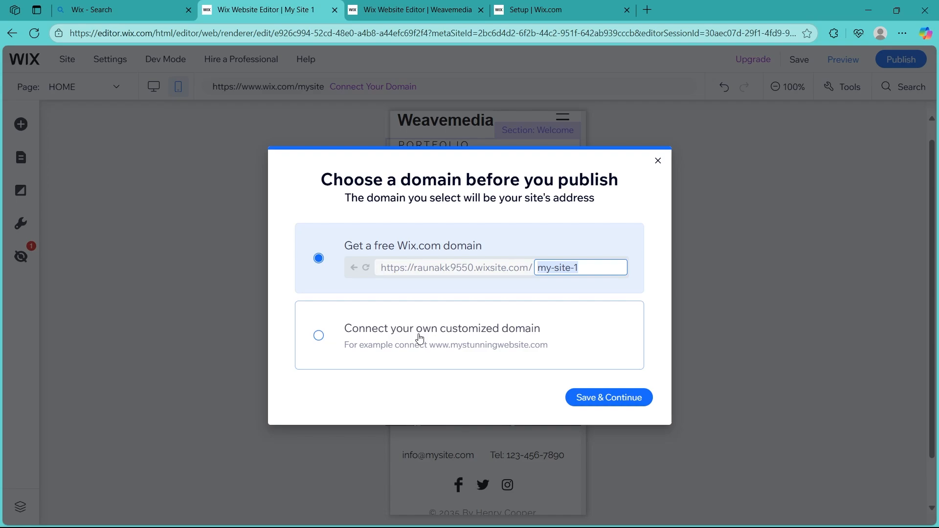
{"action": "left_click", "coordinate": [380, 335]}
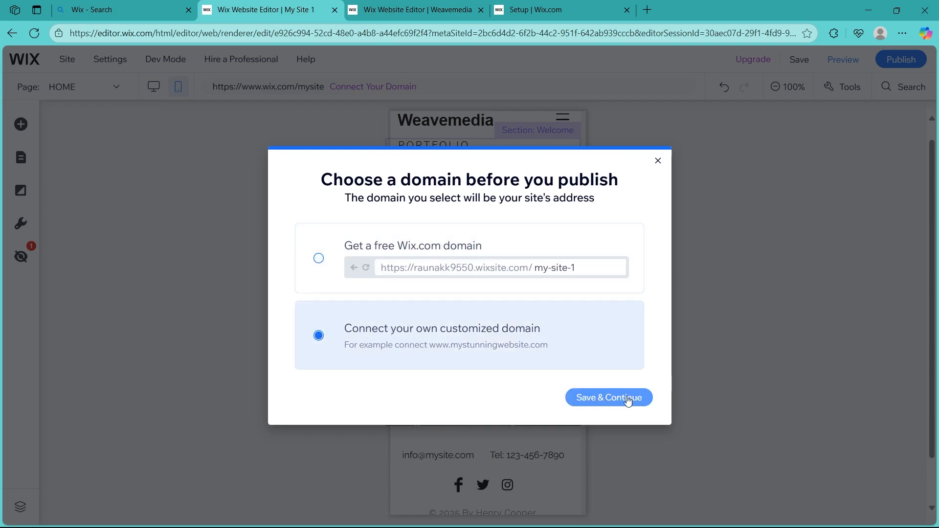
{"action": "left_click", "coordinate": [396, 250]}
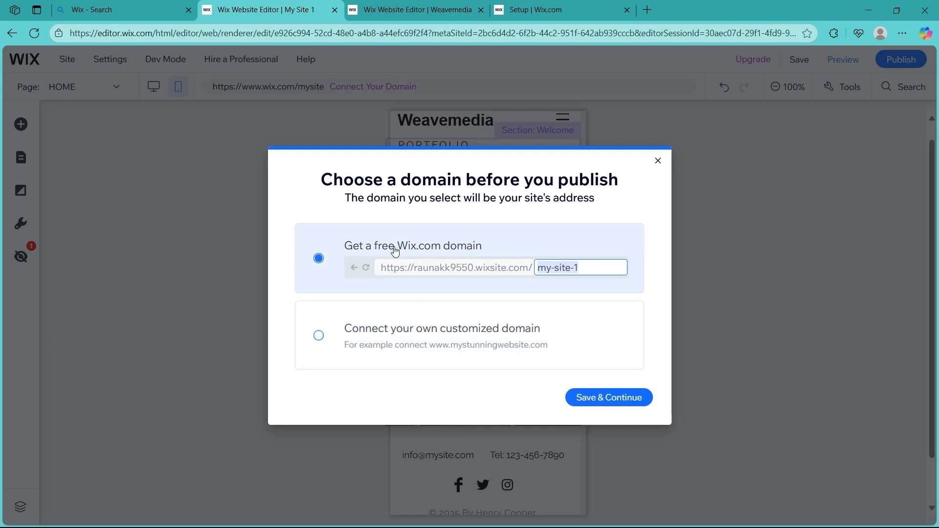
{"action": "left_click", "coordinate": [625, 398]}
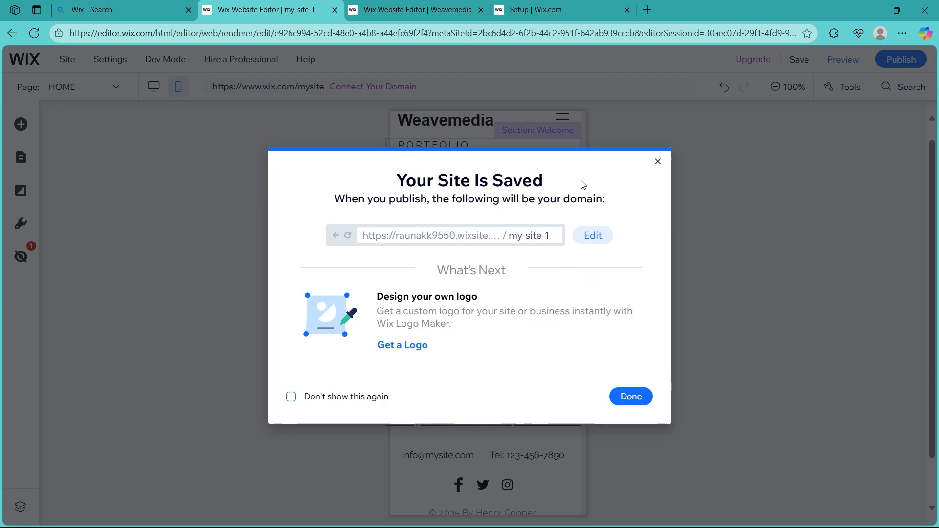
{"action": "left_click", "coordinate": [631, 396]}
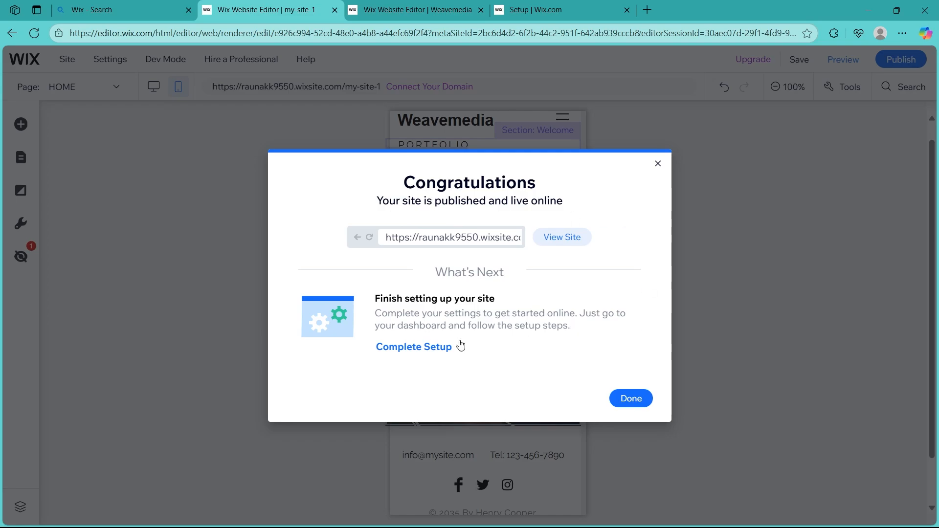
- Open the site's setup dashboard and look through the SEO Setup Checklist and the Home overview with its analytics, activity feed and section submenus
{"action": "left_click", "coordinate": [416, 348]}
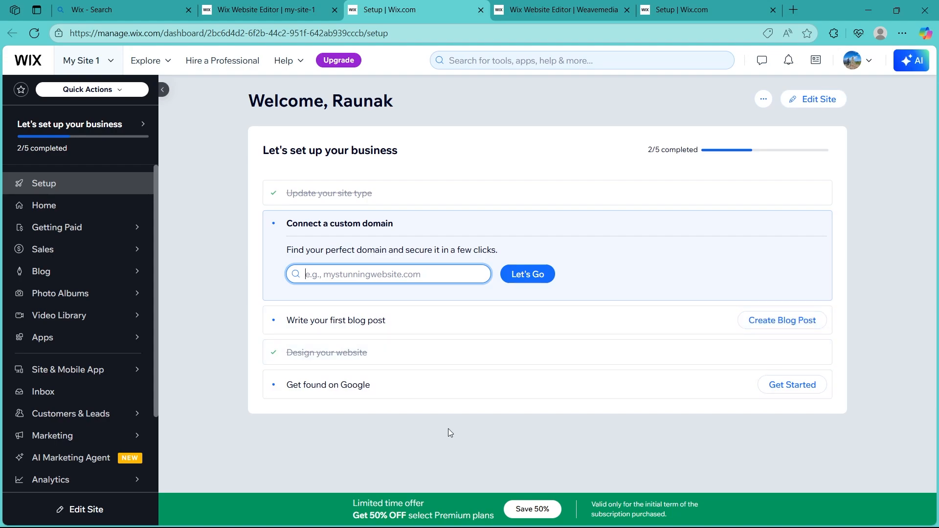
{"action": "left_click", "coordinate": [807, 388]}
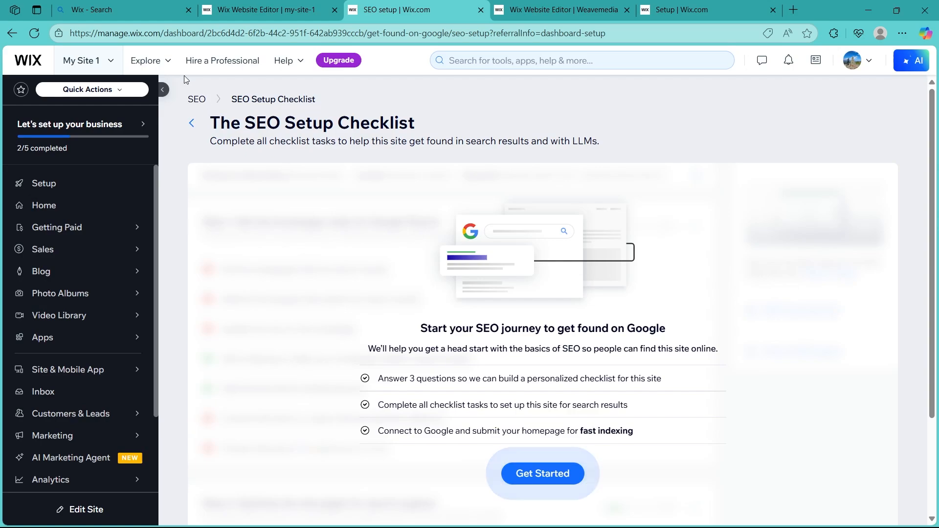
{"action": "left_click", "coordinate": [62, 204]}
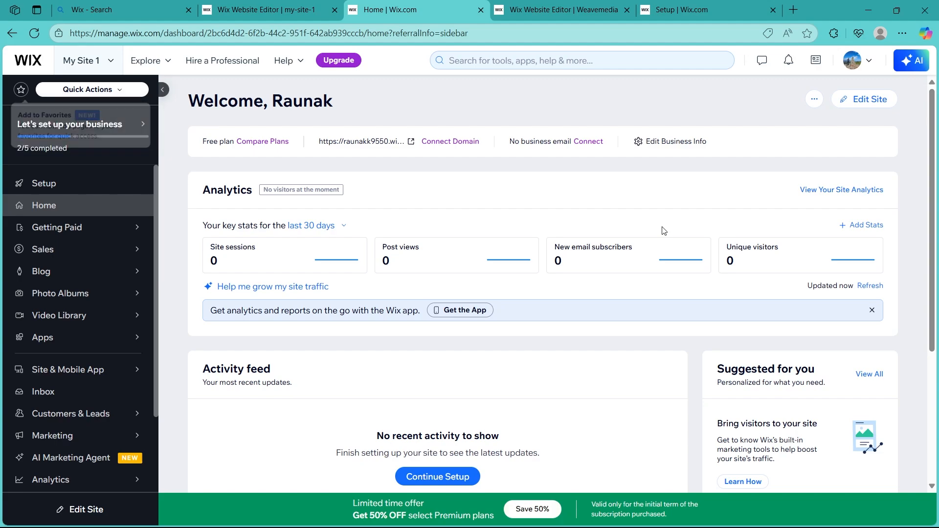
{"action": "scroll", "coordinate": [663, 231], "scroll_direction": "down", "scroll_amount": 4}
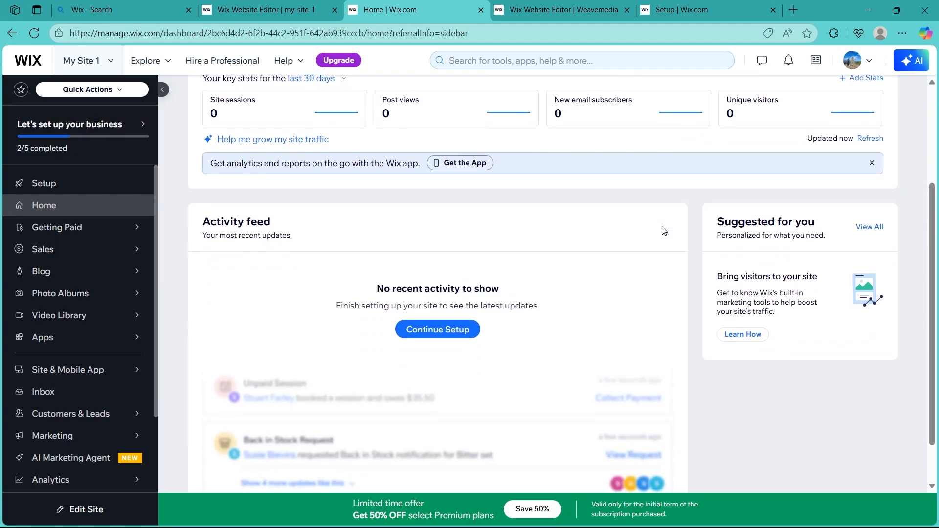
{"action": "mouse_move", "coordinate": [29, 339]}
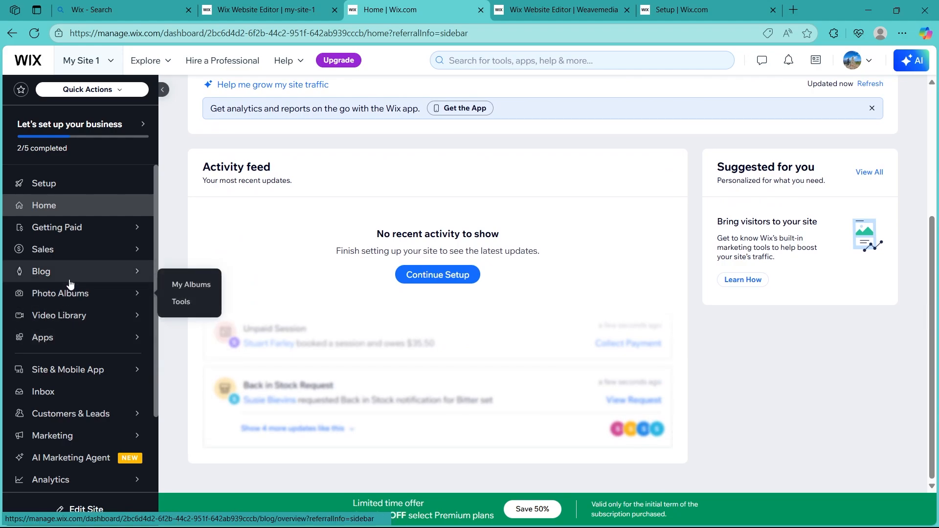
{"action": "mouse_move", "coordinate": [72, 278]}
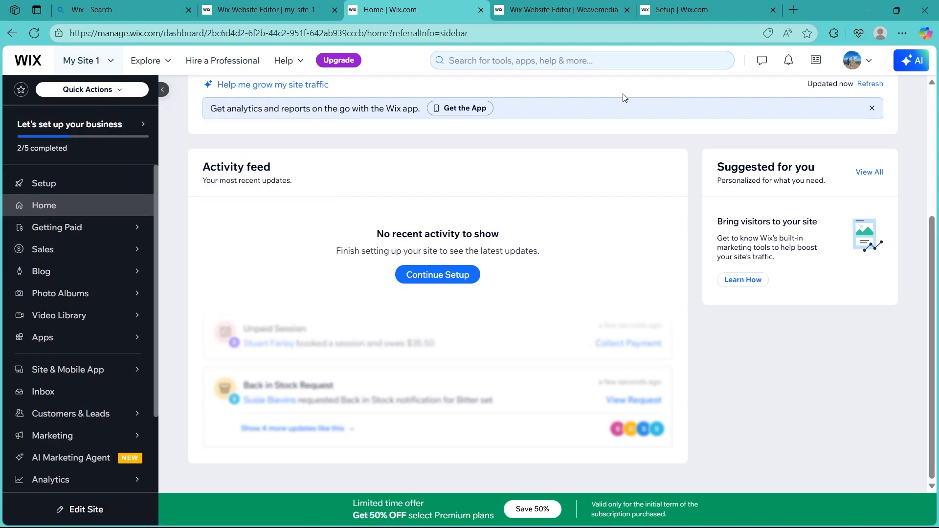
{"action": "scroll", "coordinate": [621, 148], "scroll_direction": "up", "scroll_amount": 4}
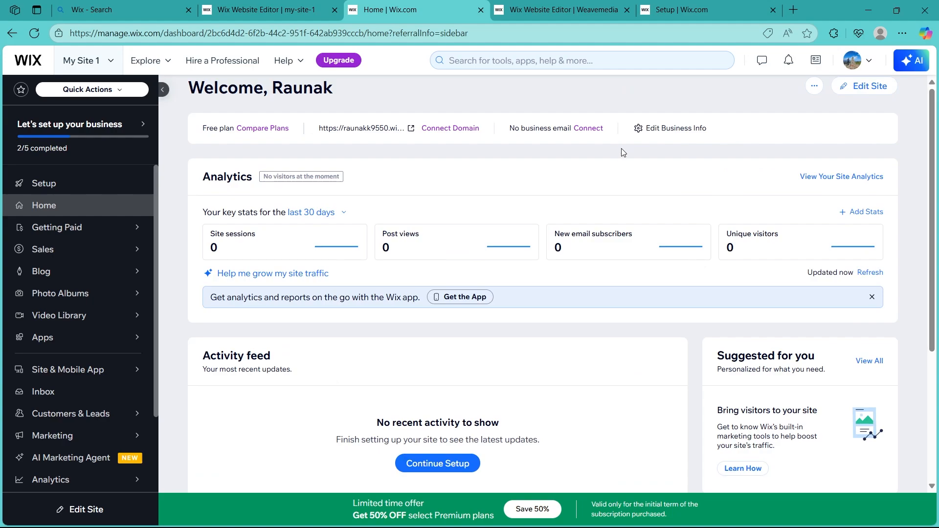
{"action": "scroll", "coordinate": [685, 132], "scroll_direction": "up", "scroll_amount": 1}
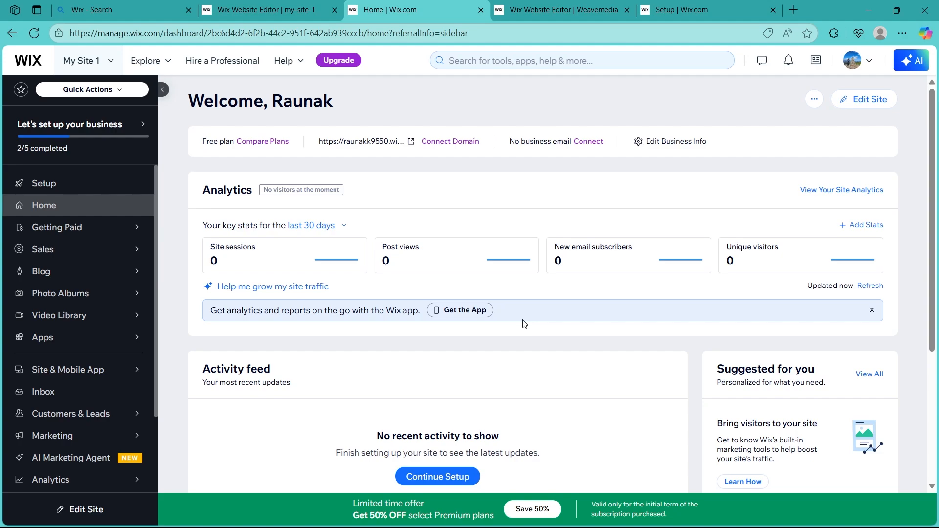
{"action": "mouse_move", "coordinate": [590, 523]}
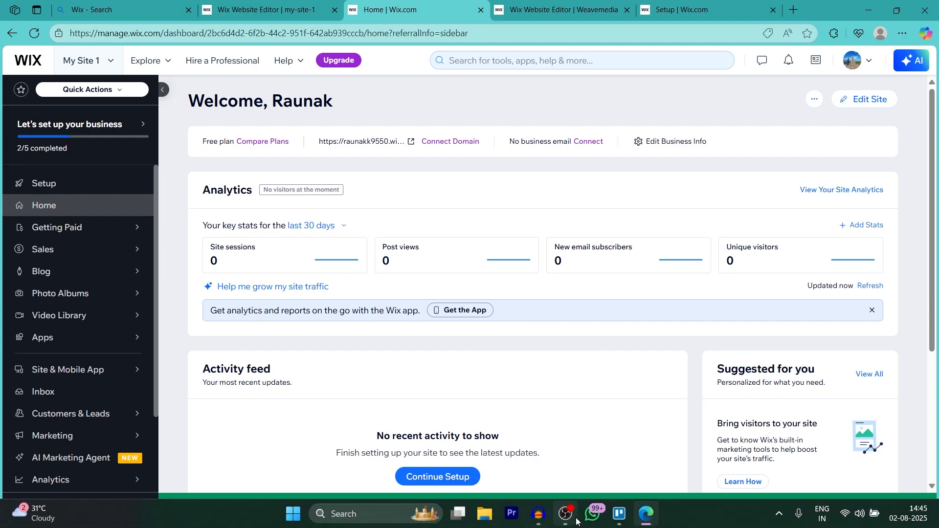
{"action": "left_click", "coordinate": [566, 513]}
{"action": "left_click", "coordinate": [539, 513]}
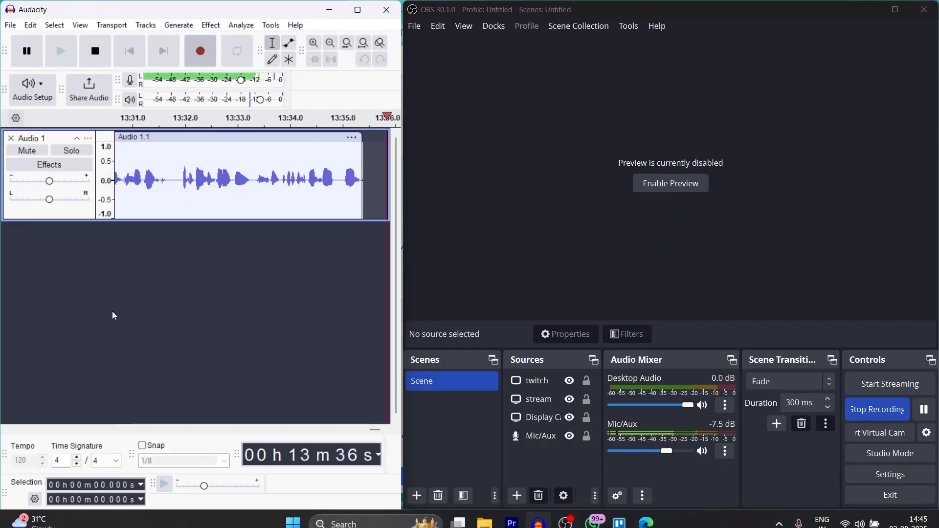